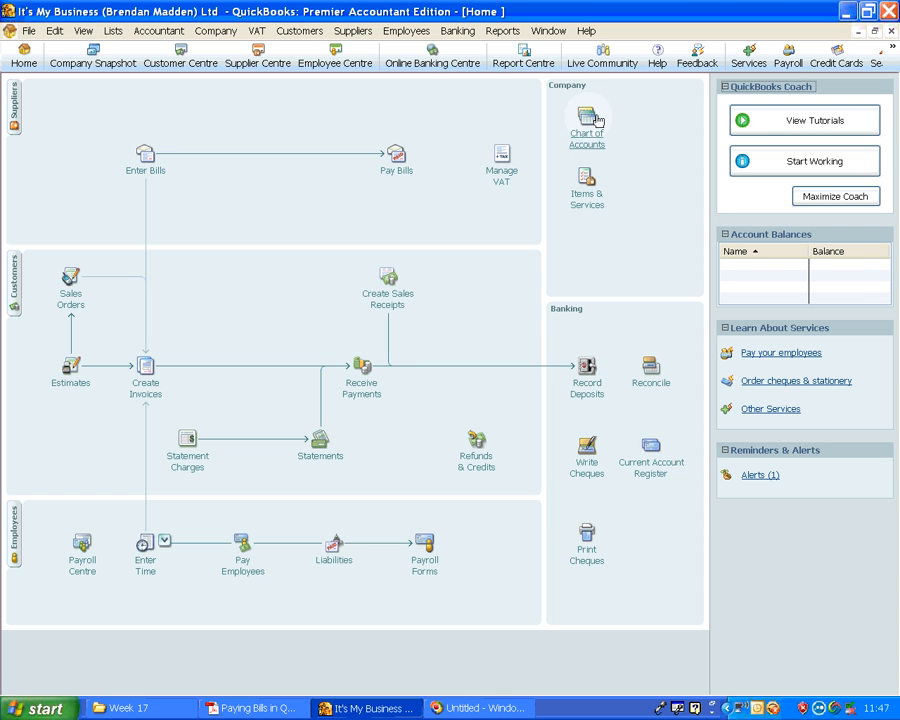
Open the chart of accounts and review the transactions in the Computer Equipment account register
left_click(590, 137)
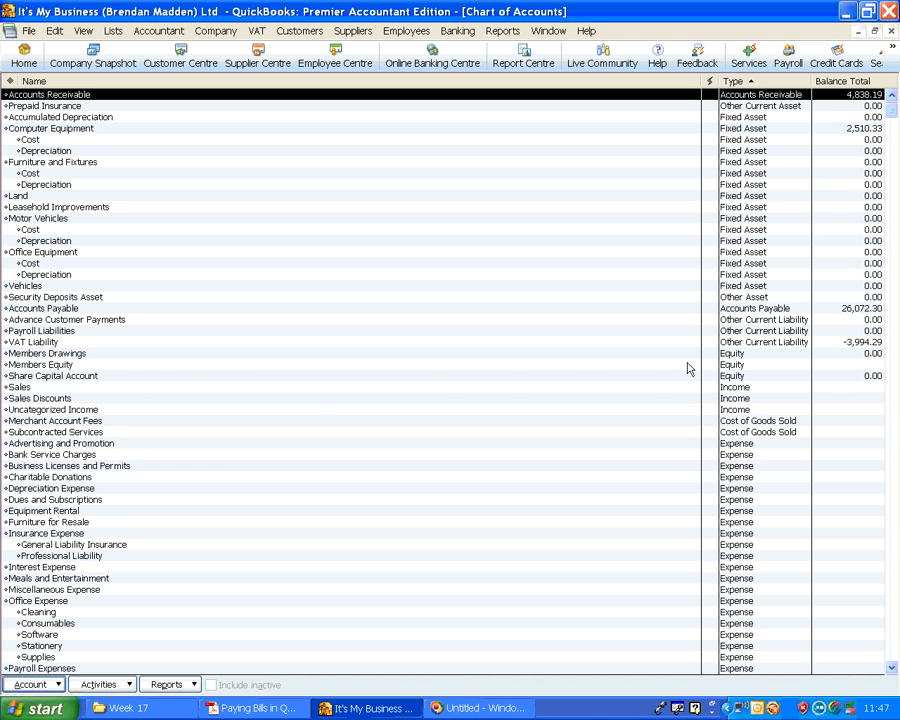
left_click(830, 107)
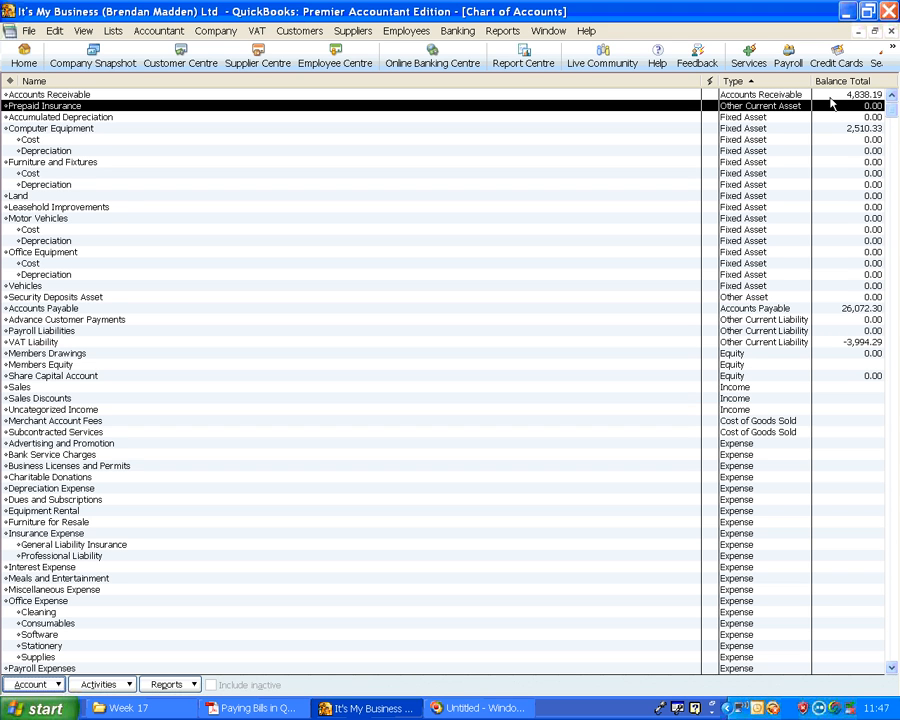
left_click(832, 129)
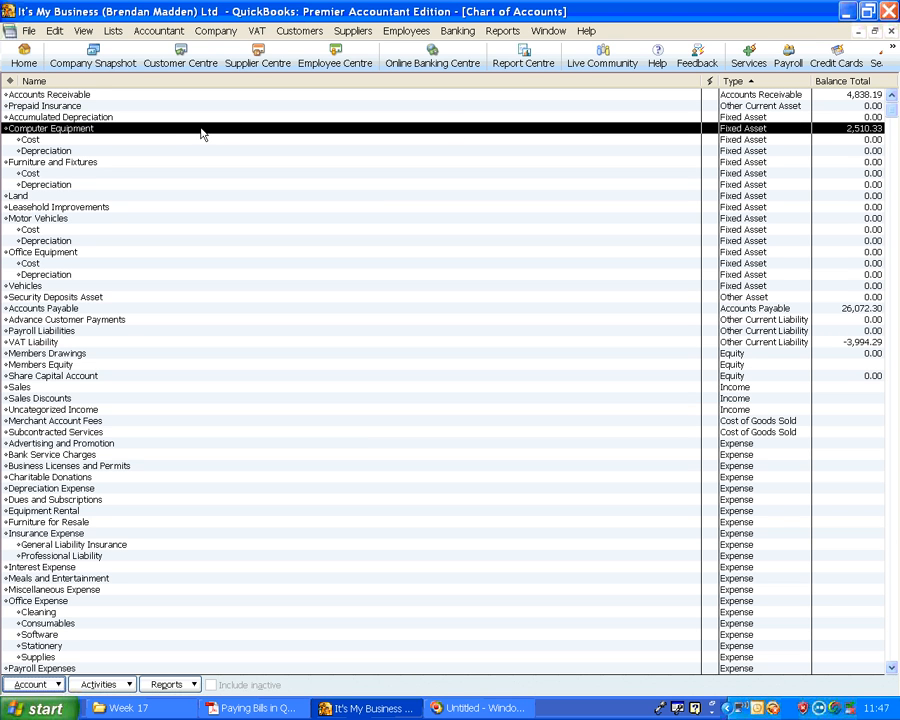
double_click(201, 130)
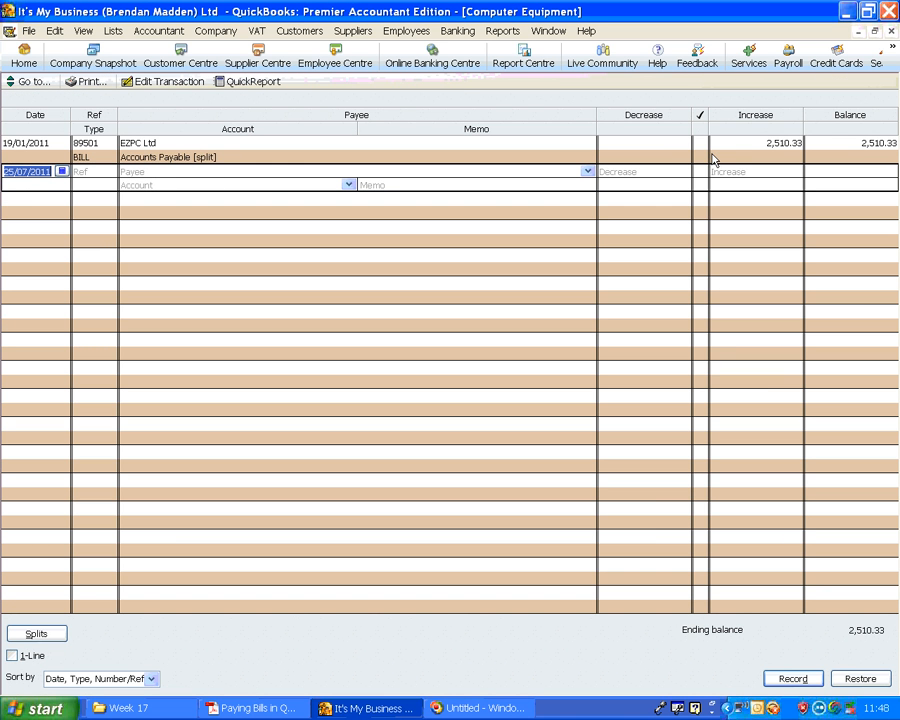
key("Escape")
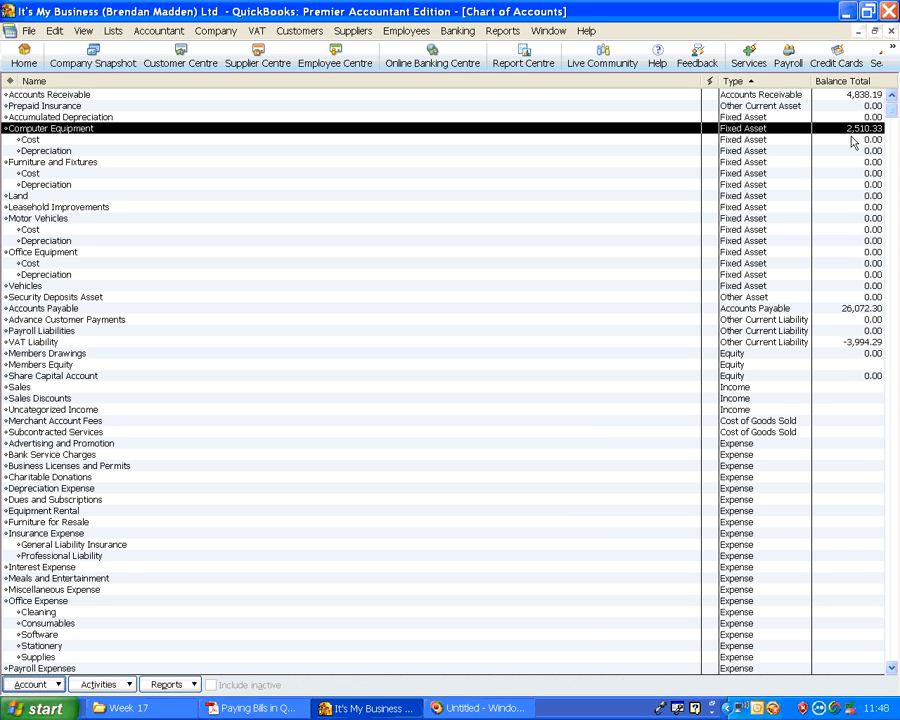
Review the Accounts Payable register in one-line view and check the VAT Liability balance in the chart of accounts
left_click(853, 140)
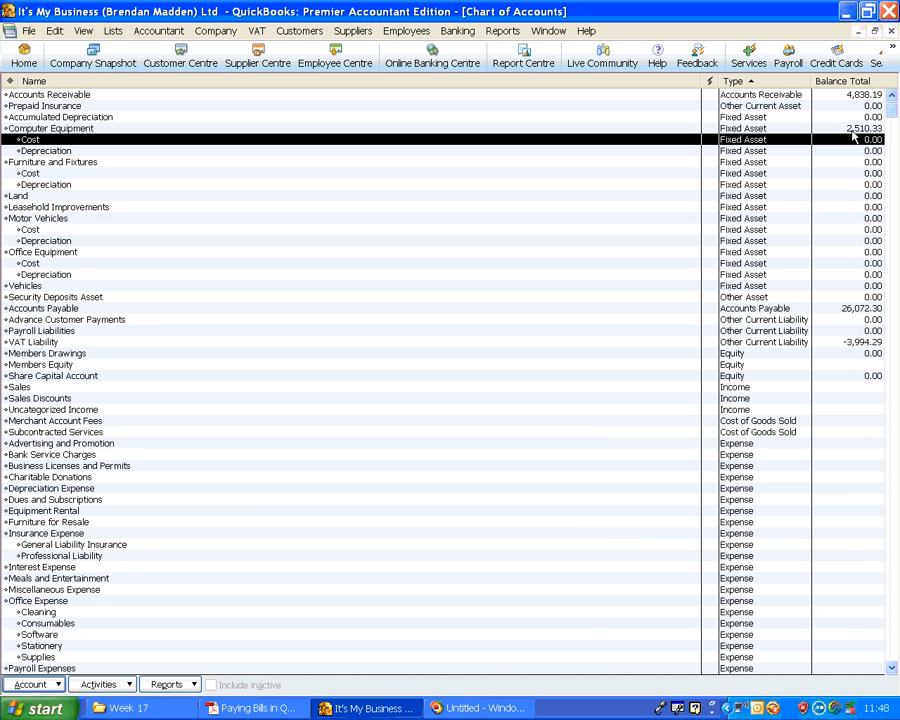
left_click(767, 308)
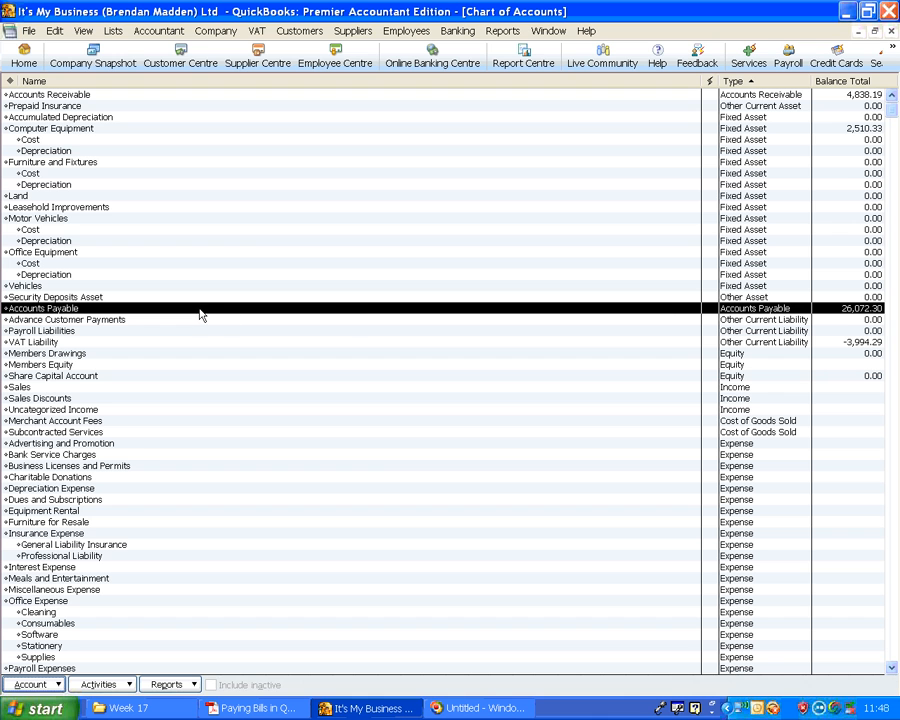
double_click(665, 315)
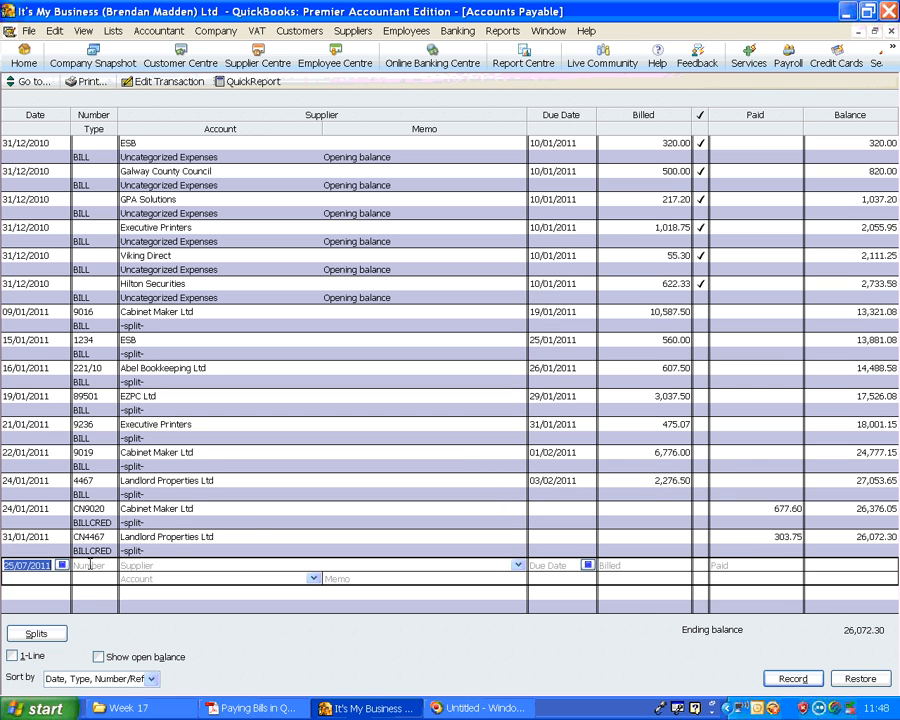
left_click(12, 657)
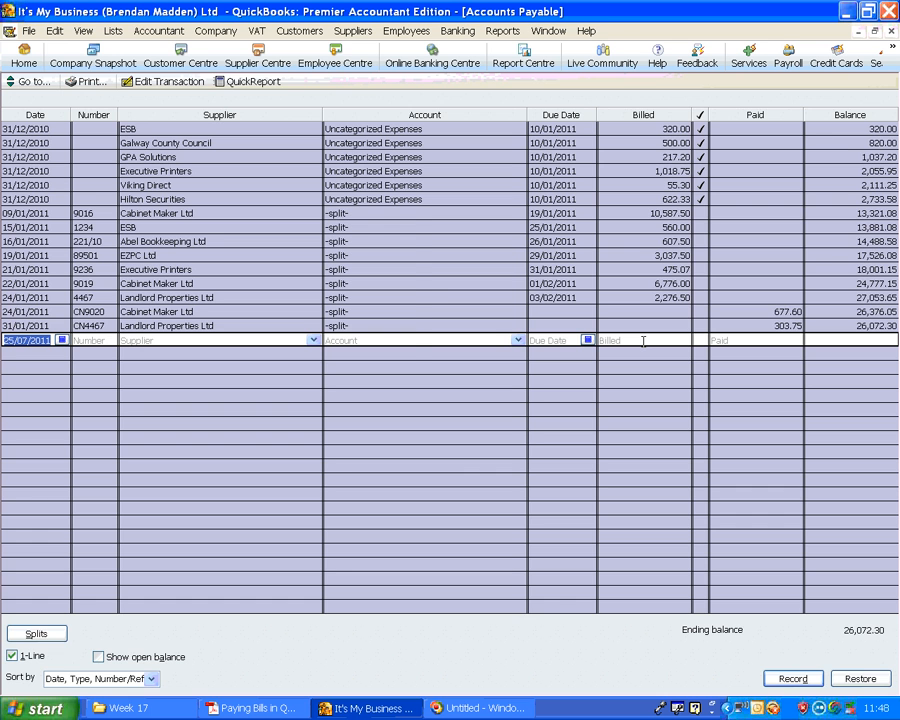
key("ctrl+a")
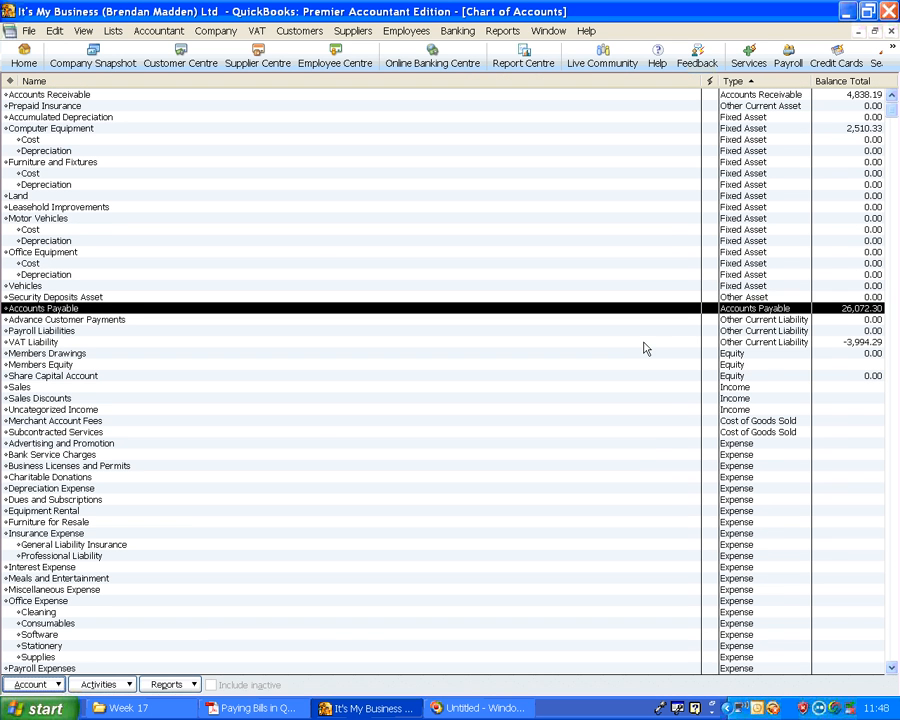
left_click(828, 343)
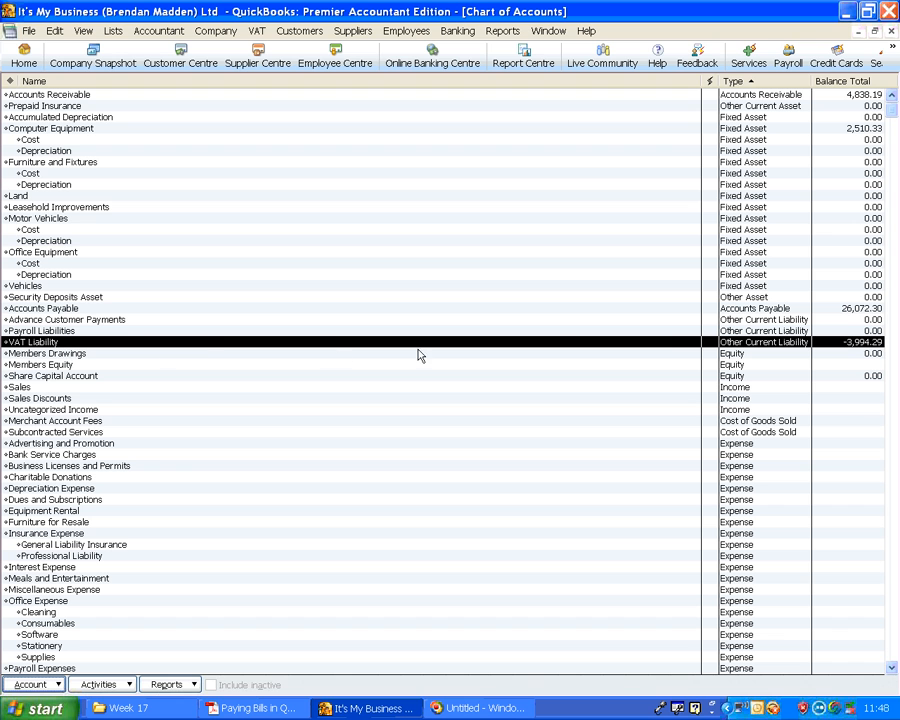
left_click(836, 353)
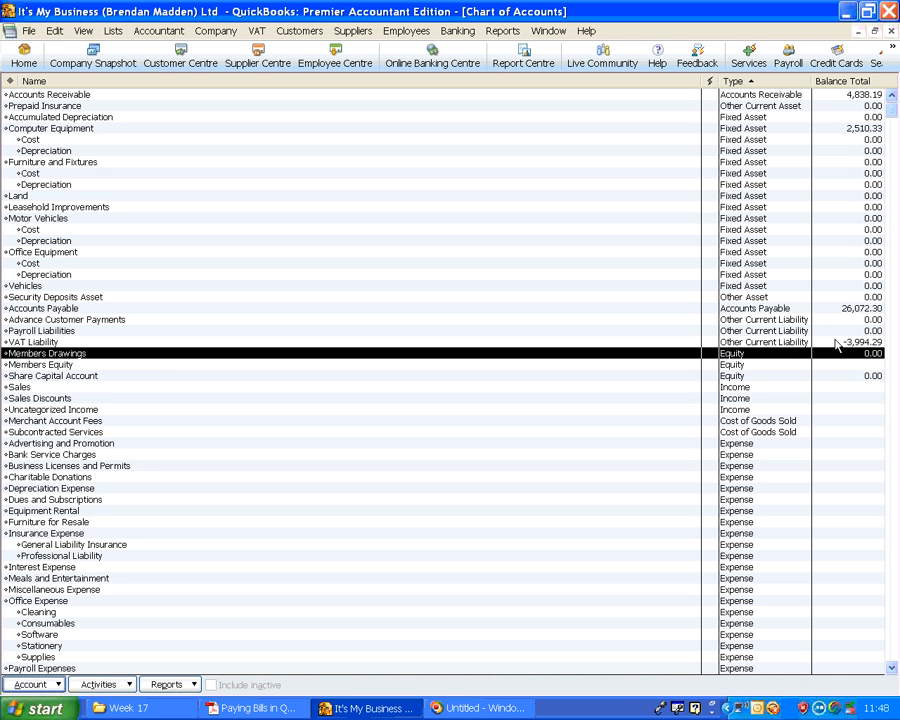
Start paying bills from the home page and create the required bank account, named Bank of Ireland
left_click(24, 58)
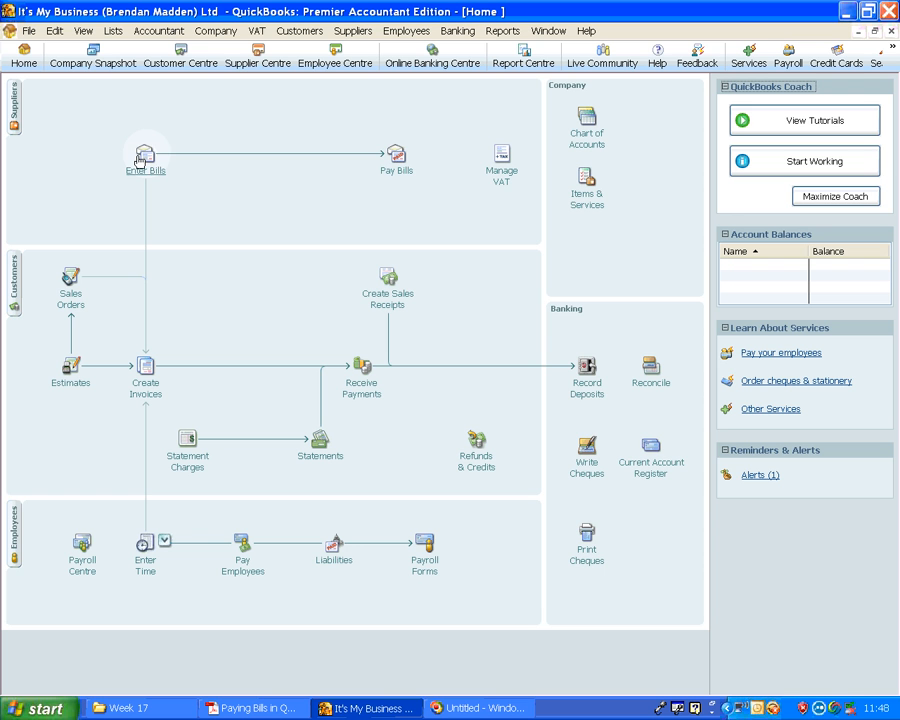
left_click(397, 157)
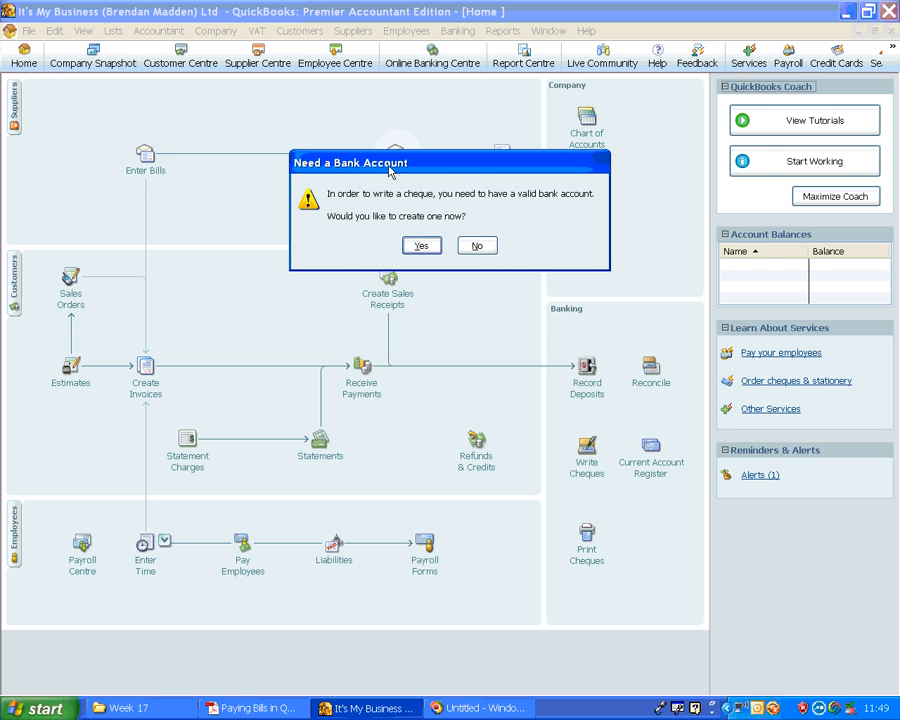
left_click(421, 246)
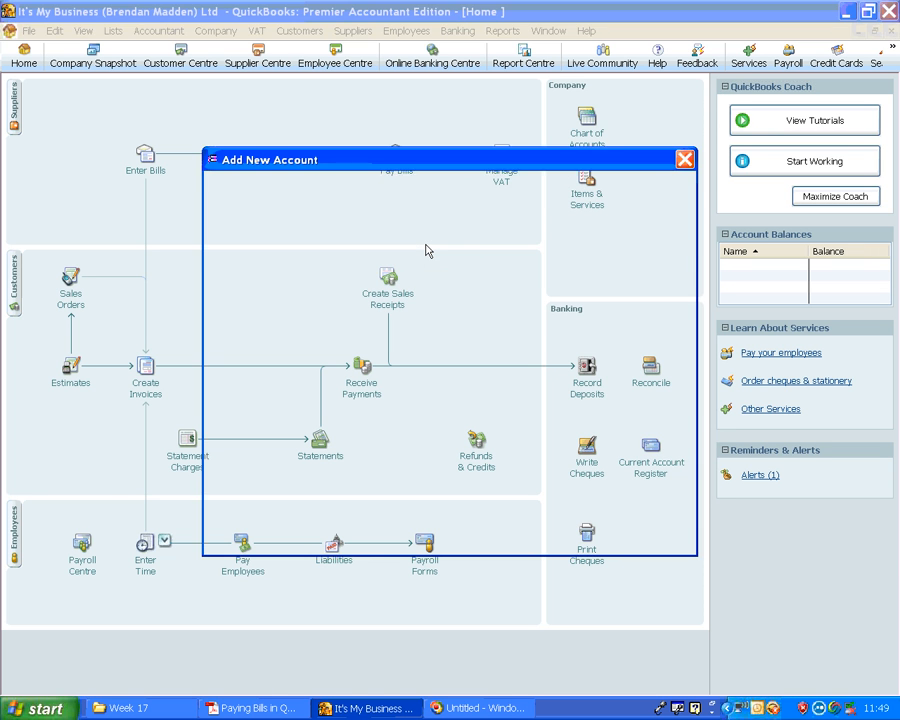
left_click(353, 240)
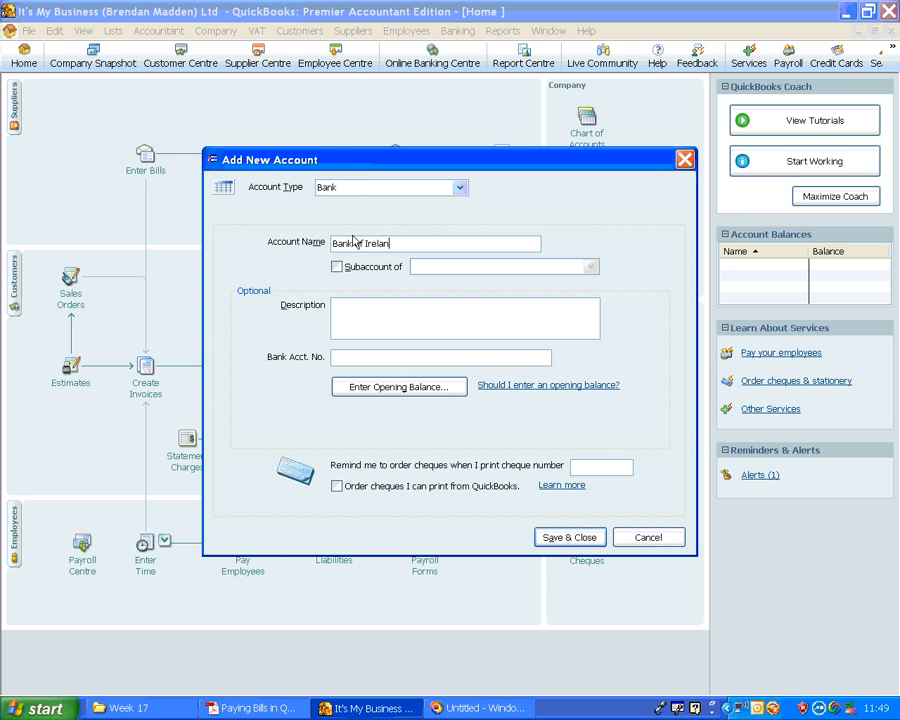
key("Tab")
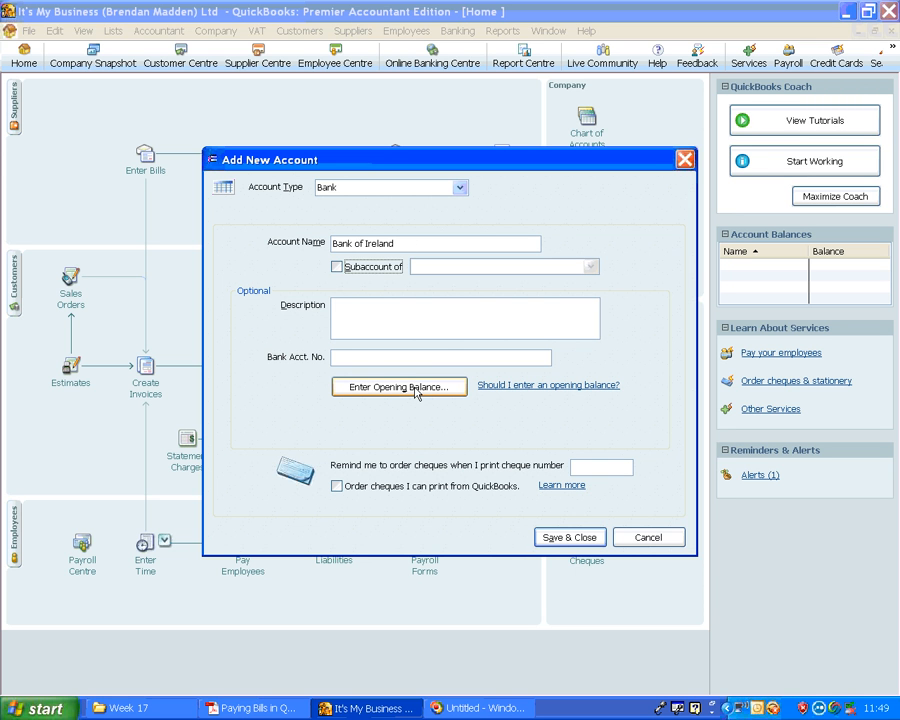
left_click(585, 540)
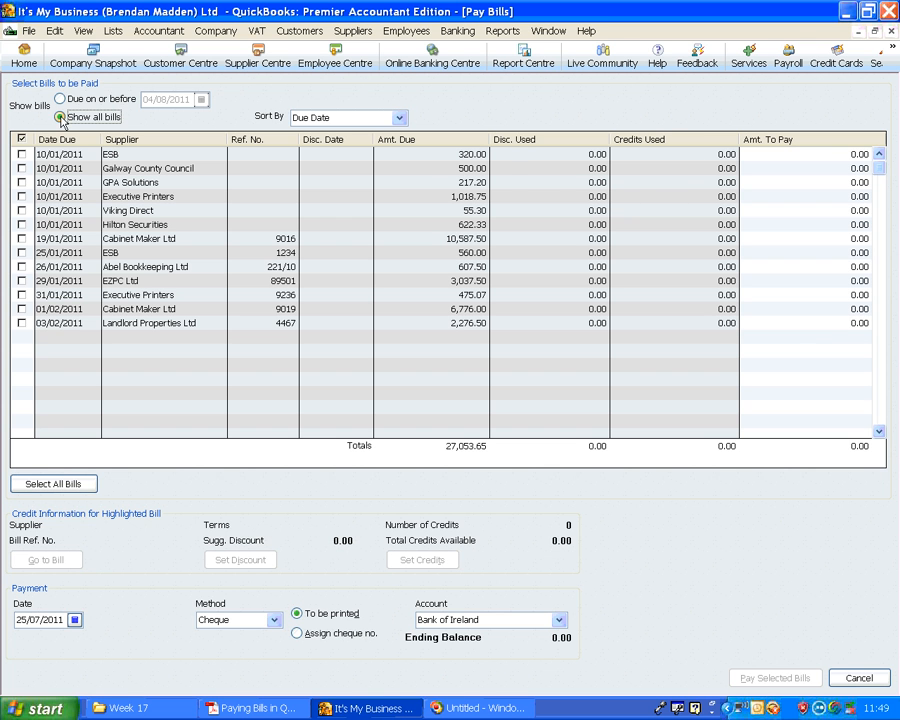
Sort the unpaid bills by supplier and check the ESB cheque details in the Paying Bills in QuickBooks Exercise PDF
left_click(399, 118)
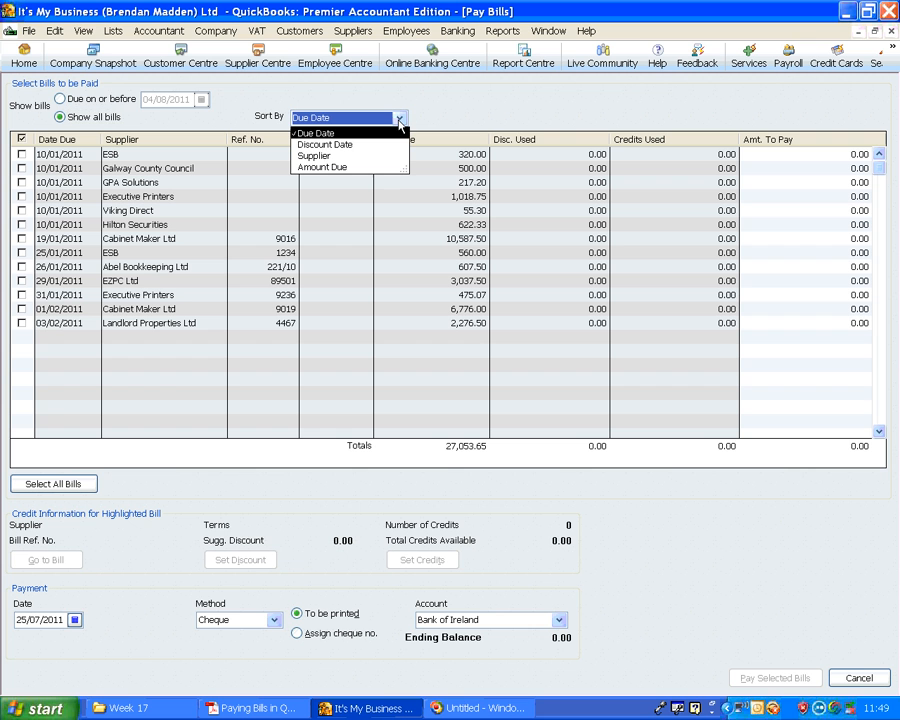
left_click(327, 157)
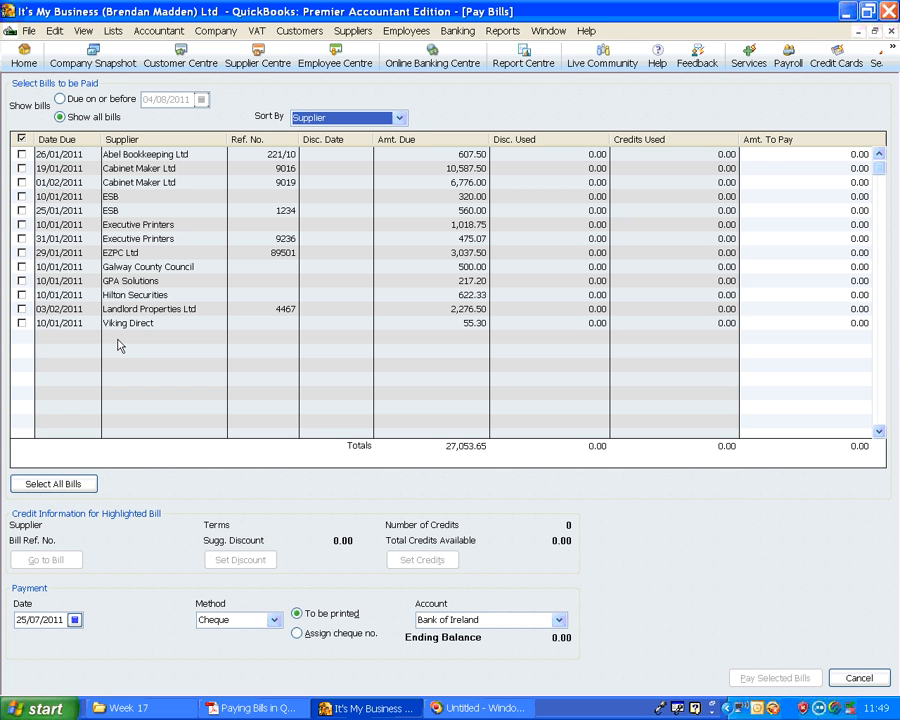
left_click(248, 710)
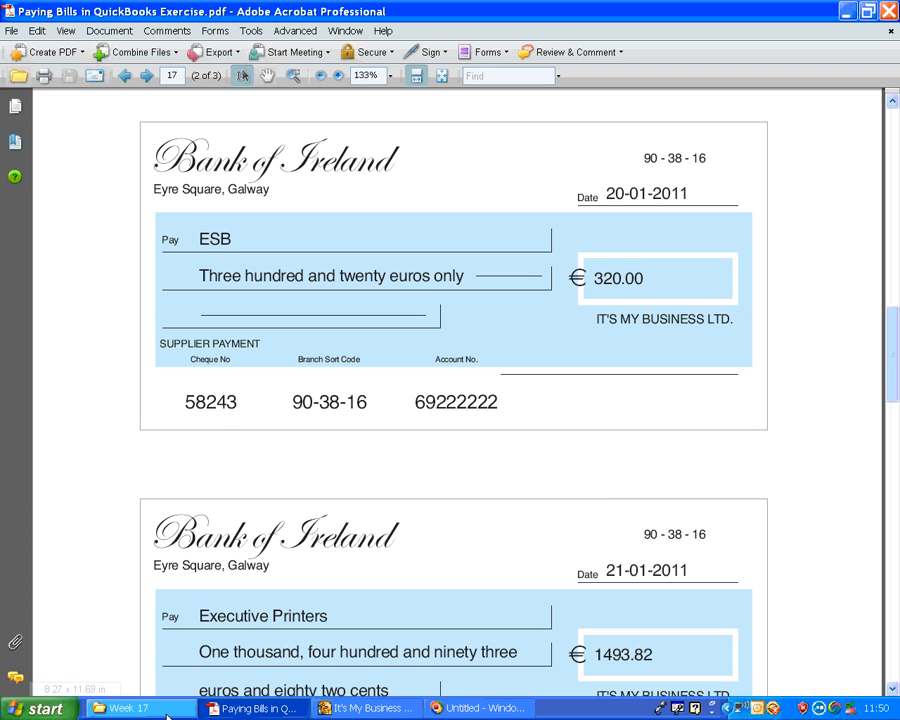
left_click(360, 708)
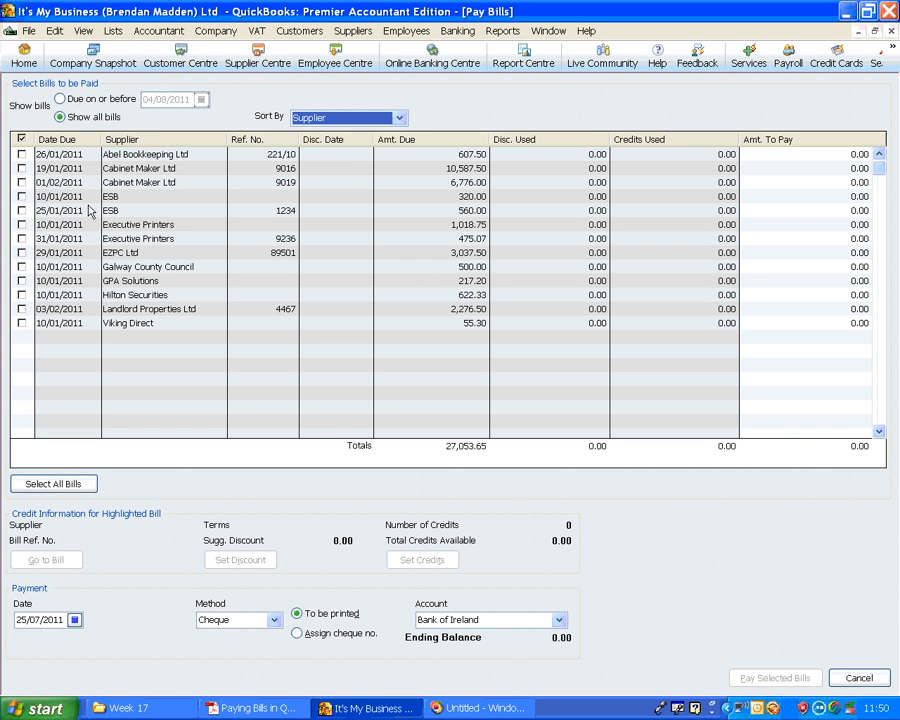
Select the 320.00 ESB bill for payment, dated 20/01/2011, with a cheque number to be assigned instead of printed
left_click(20, 197)
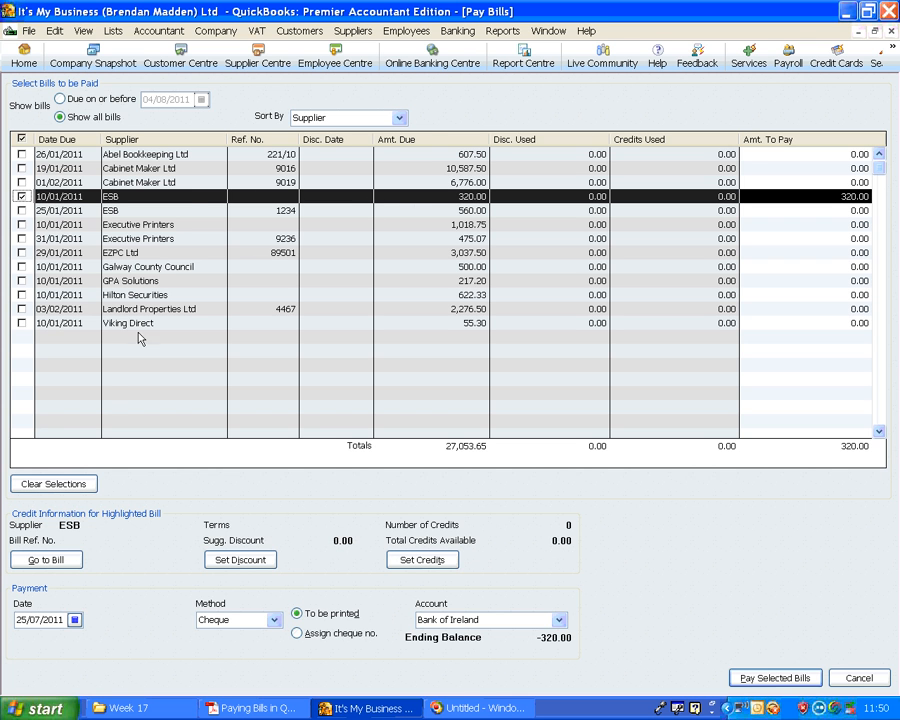
left_click_drag(64, 620, 3, 614)
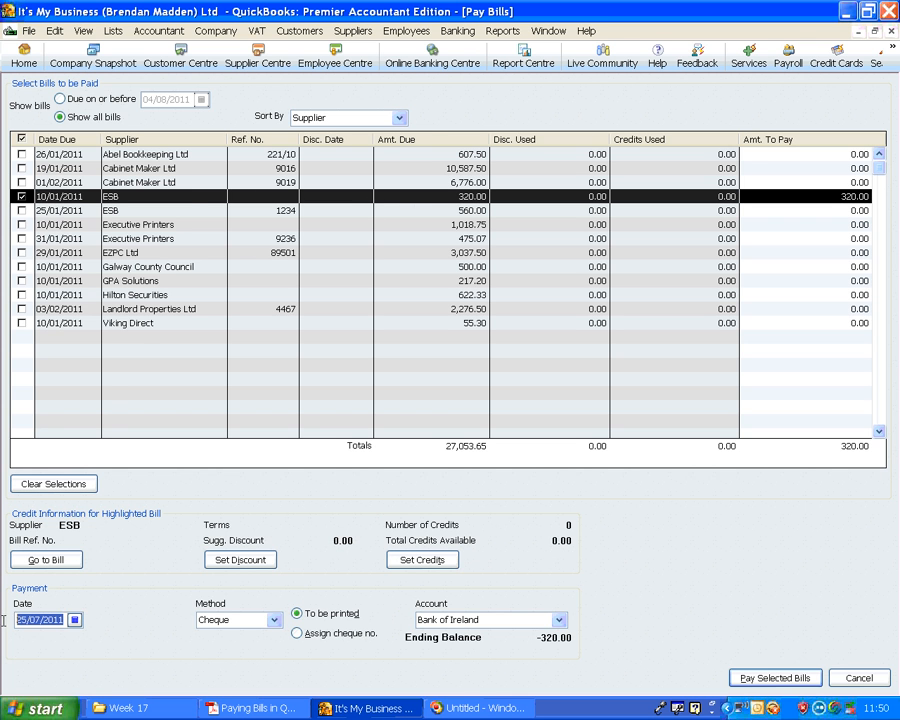
type("20")
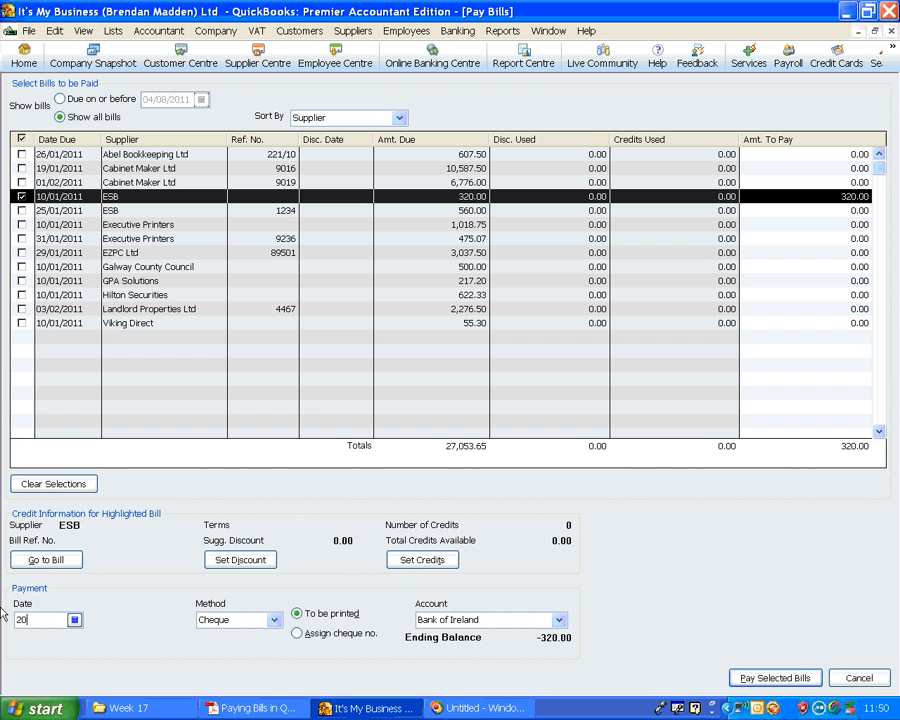
key("Tab")
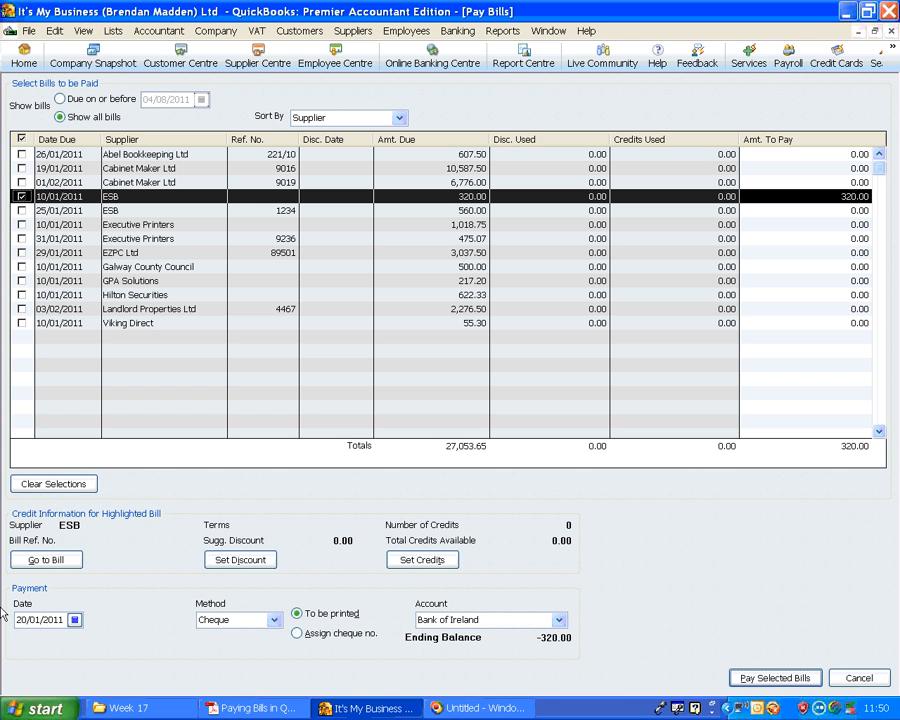
left_click(297, 634)
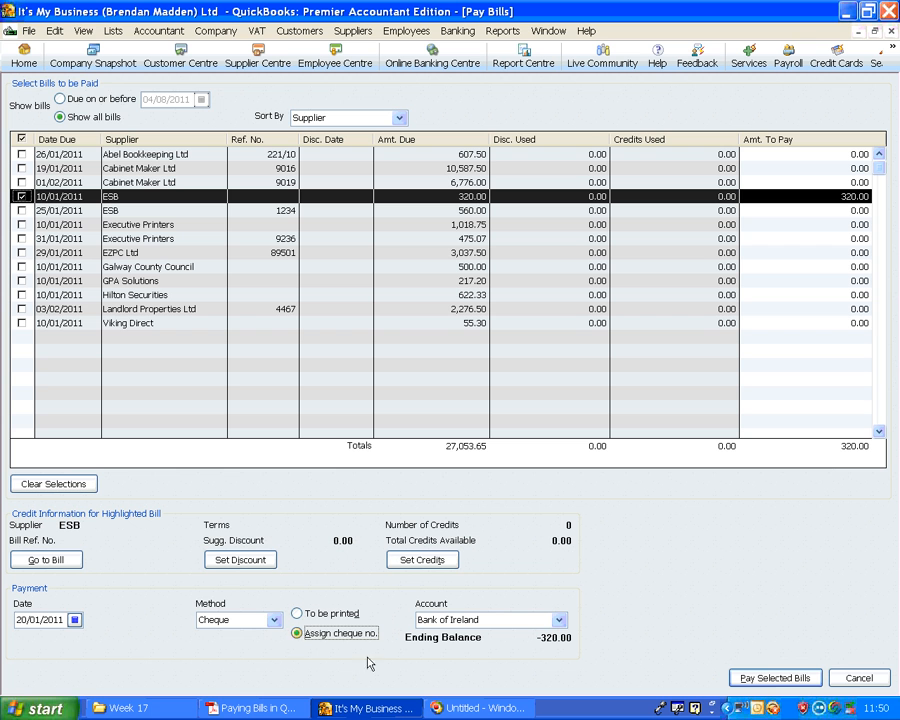
Pay the ESB bill with manually assigned cheque number 58243, accepting the back-dated transaction, and continue to the remaining bills
left_click(766, 678)
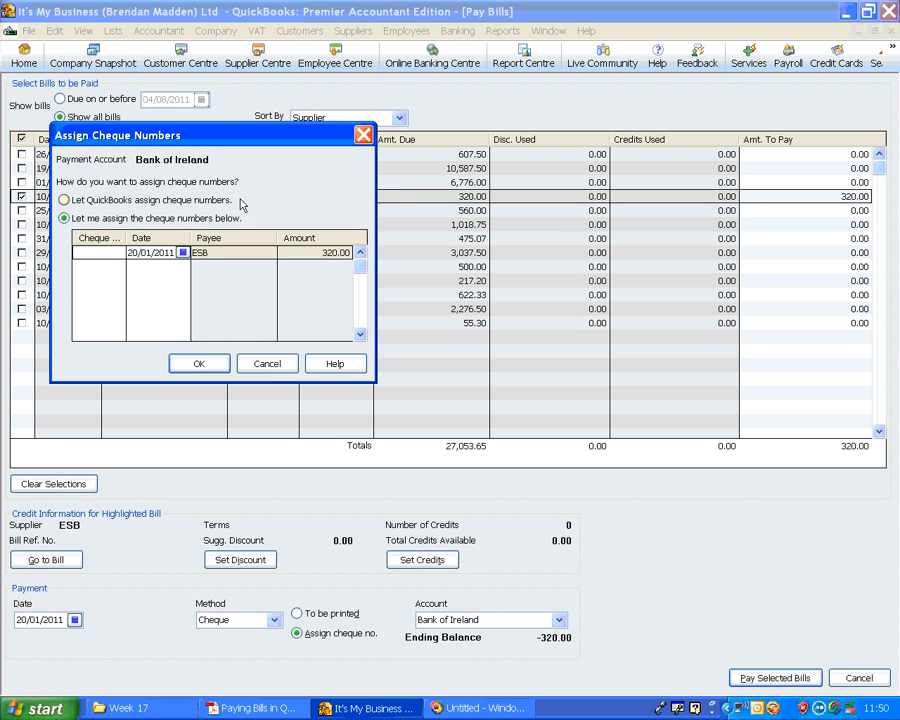
type("58343")
left_click(209, 364)
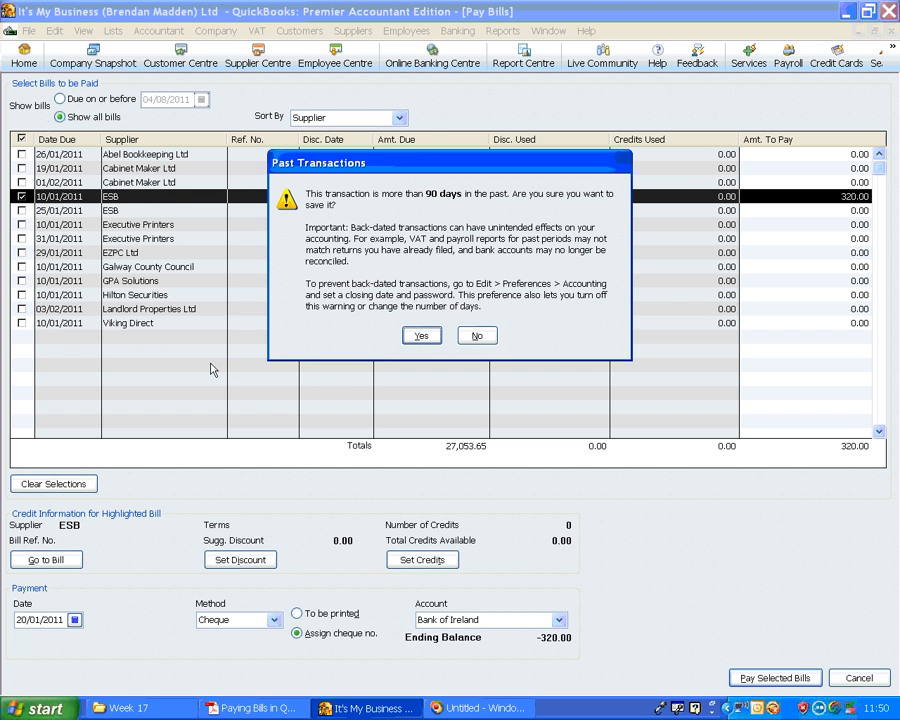
left_click(421, 335)
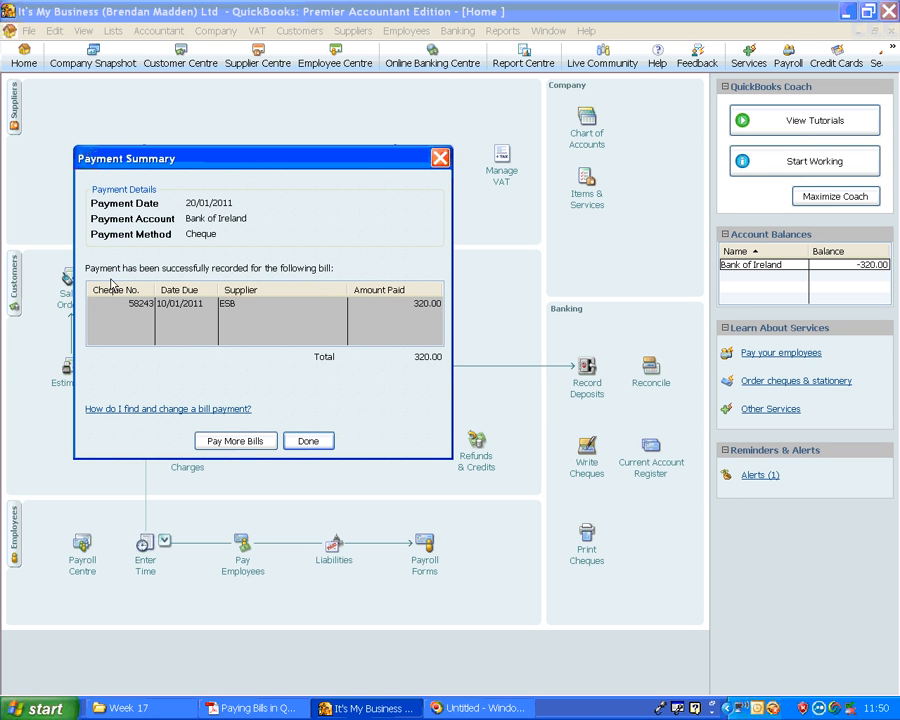
left_click(239, 442)
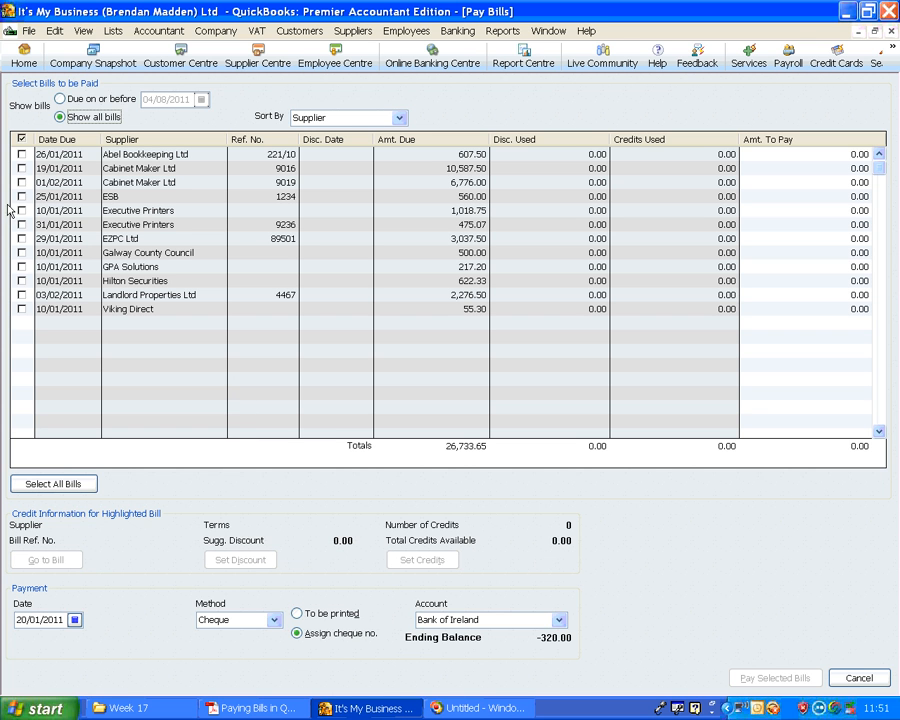
Examine the credit information for the Landlord Properties Ltd and Hilton Securities bills, leaving both unselected for payment
left_click(22, 295)
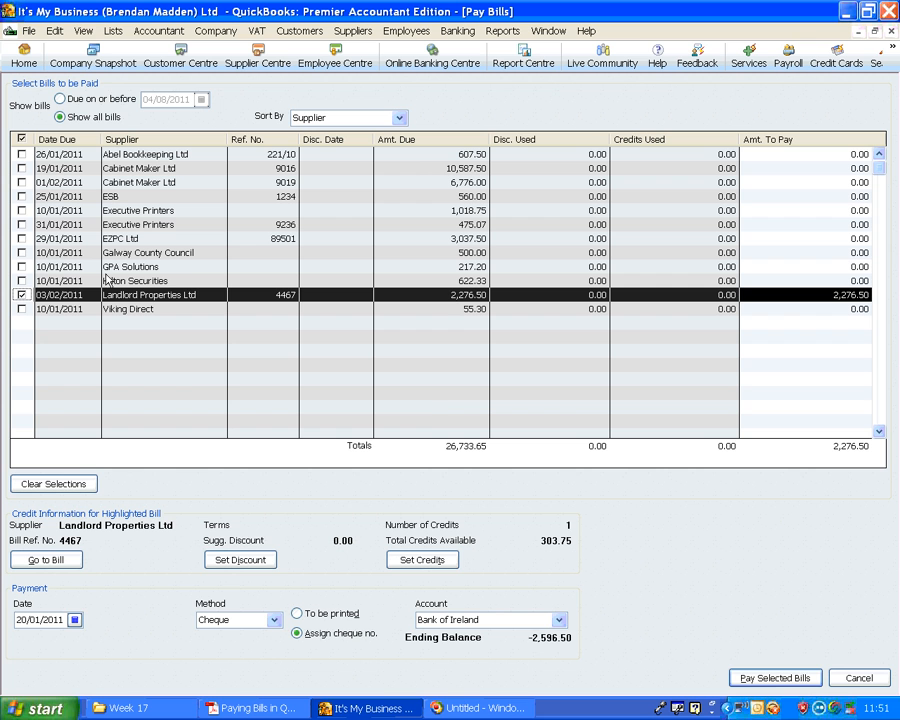
left_click(22, 295)
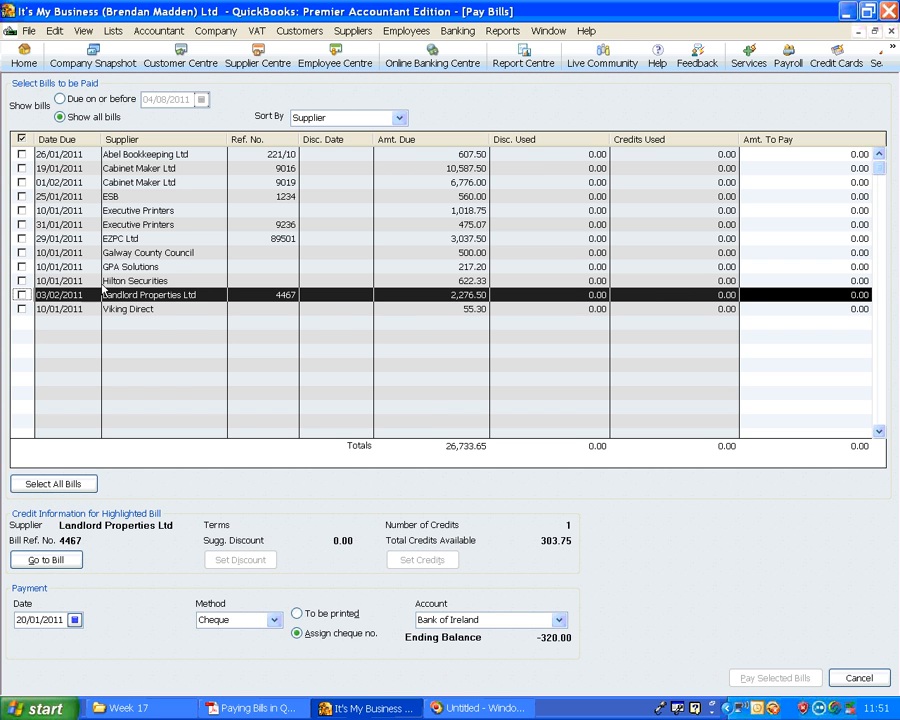
left_click(103, 283)
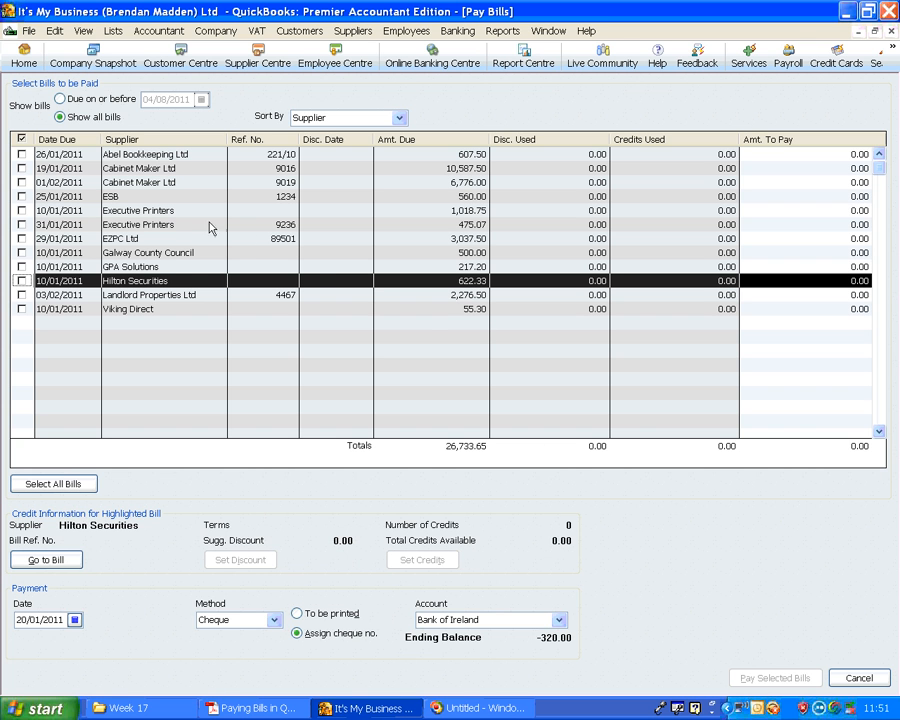
left_click(139, 296)
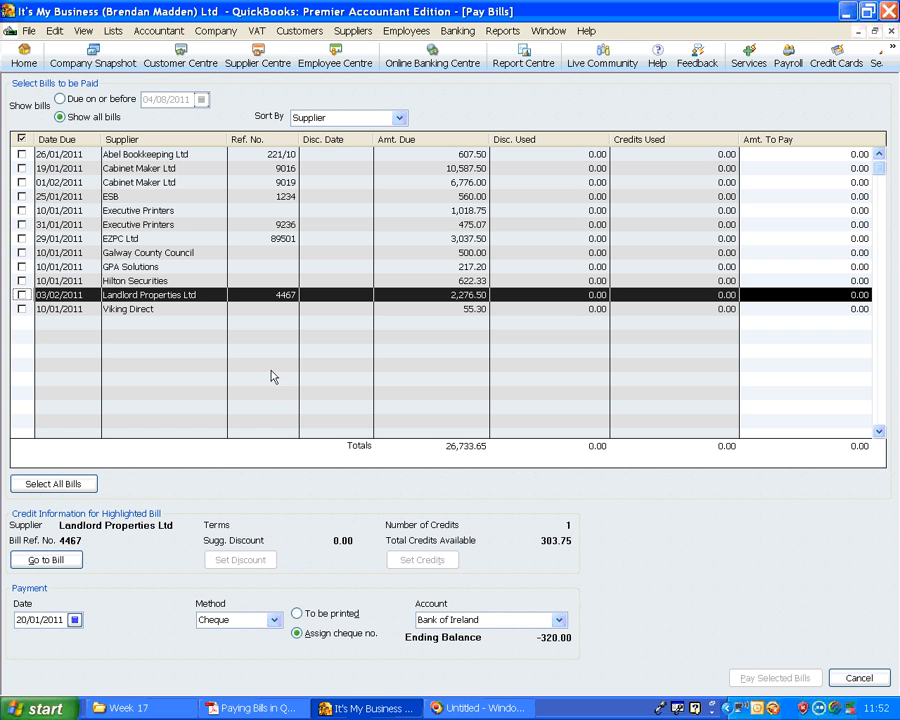
Select the Landlord Properties Ltd bill 4467 for payment and apply the 303.75 credit note CN4467 to it
left_click(20, 295)
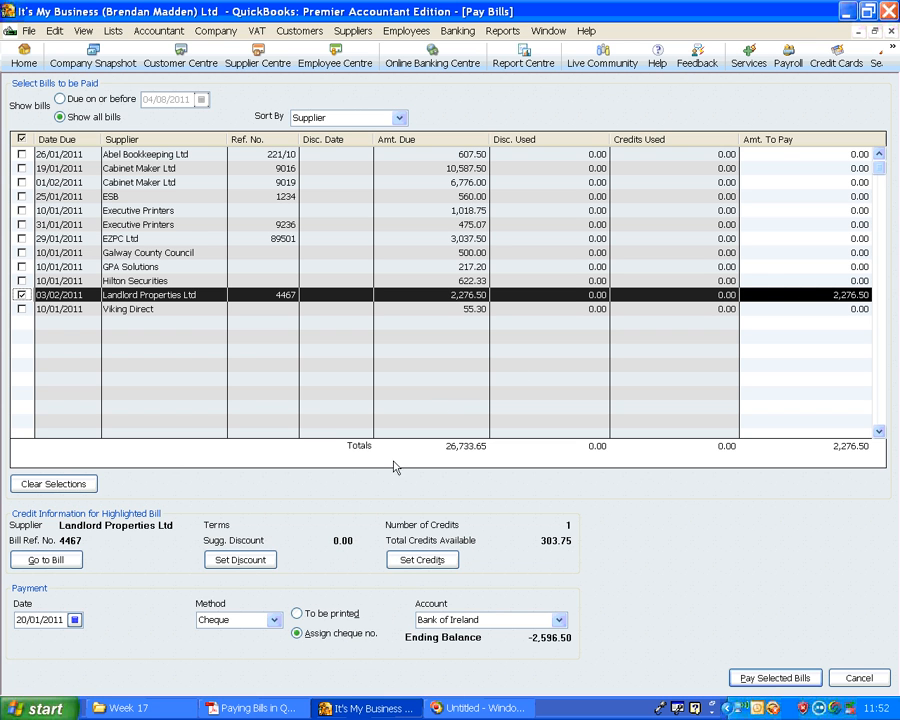
left_click(424, 560)
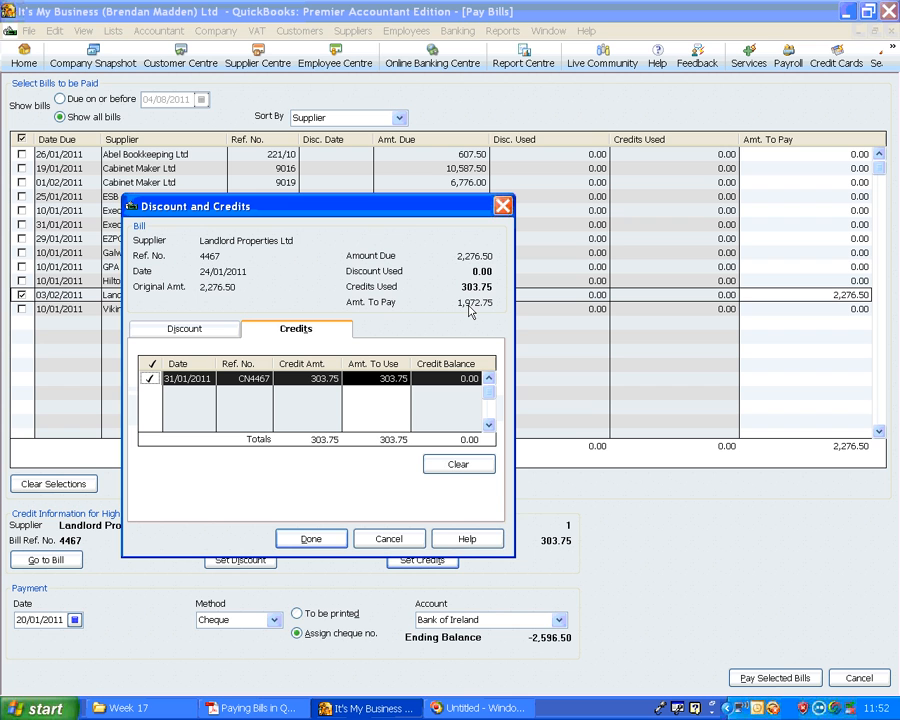
left_click(310, 540)
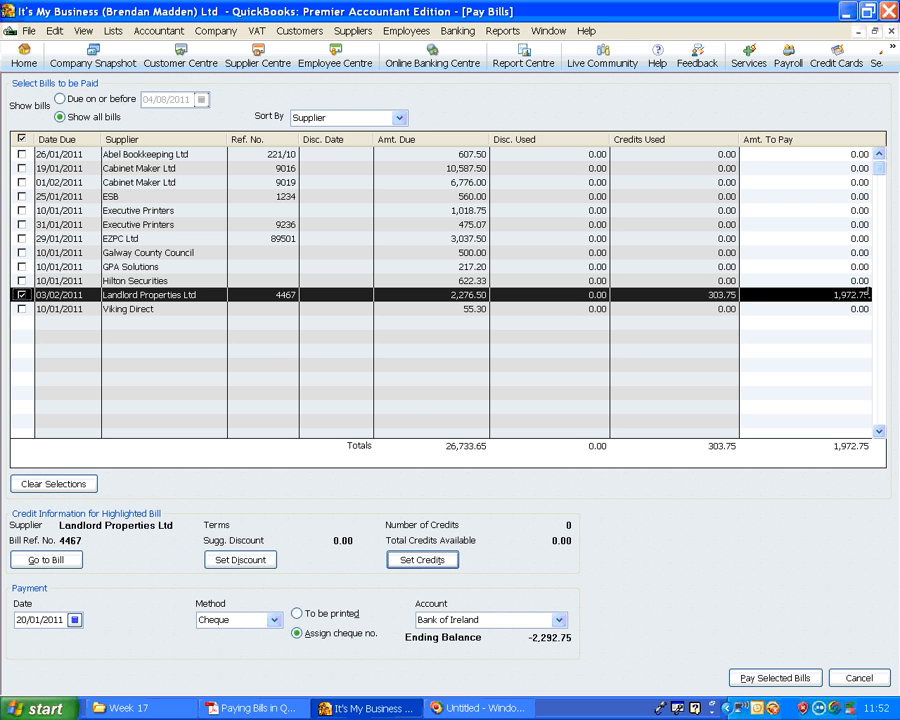
Pay the Landlord Properties Ltd bill dated 27/01/2011 with cheque number 58247, accepting the back-dated transaction, and close the payment summary
left_click(51, 620)
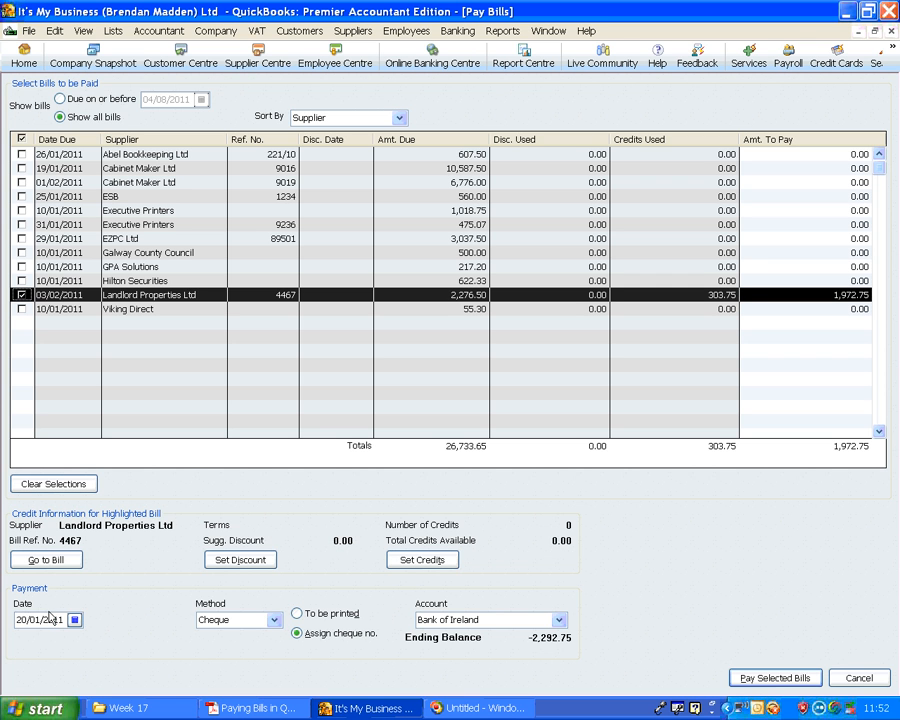
key("plus")
key("plus")
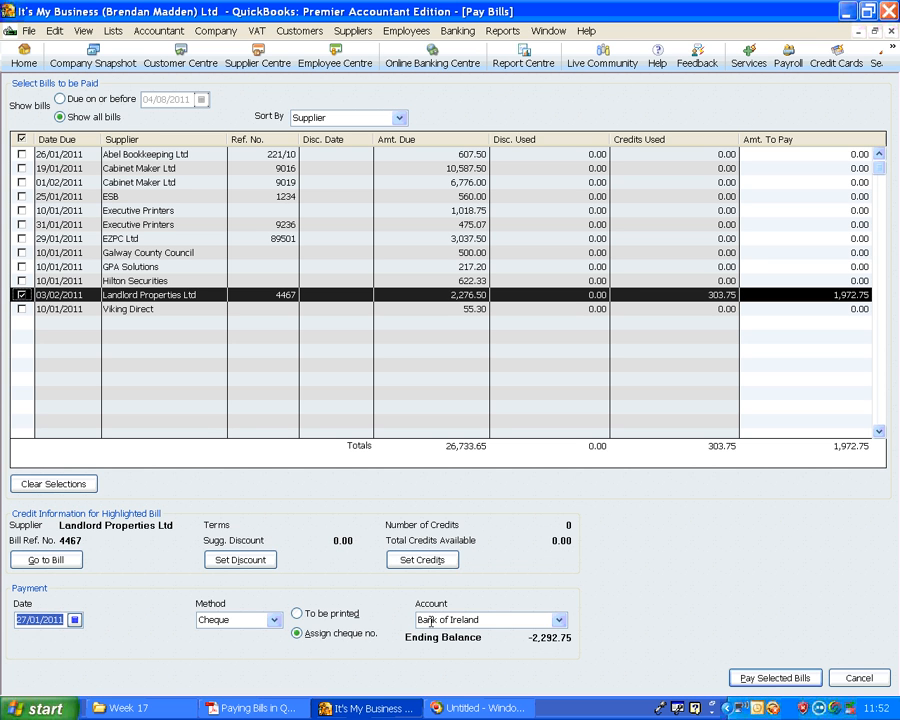
left_click(768, 678)
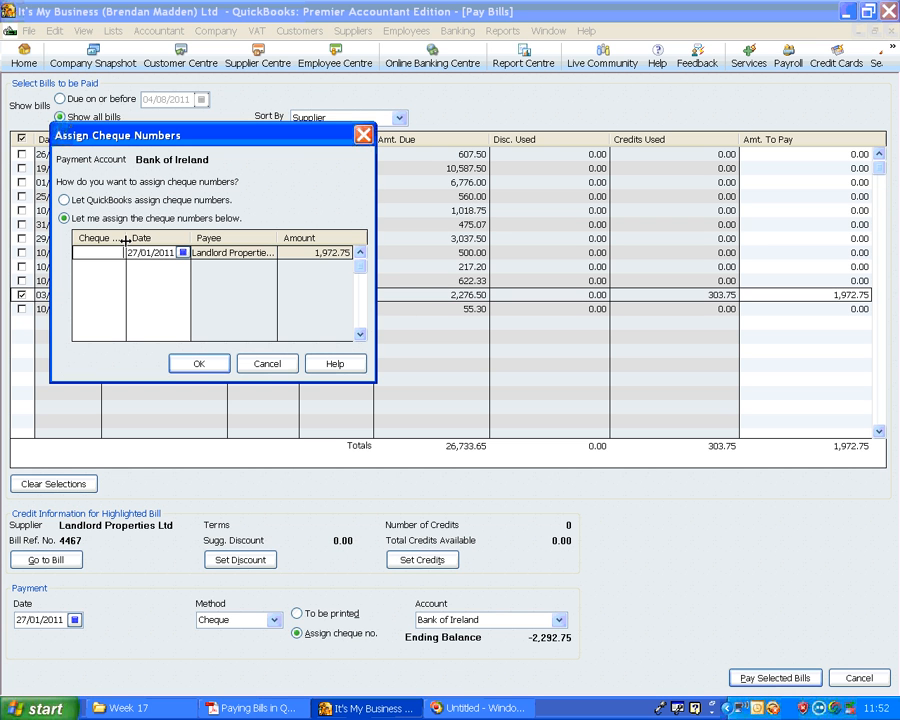
type("58247")
left_click(200, 363)
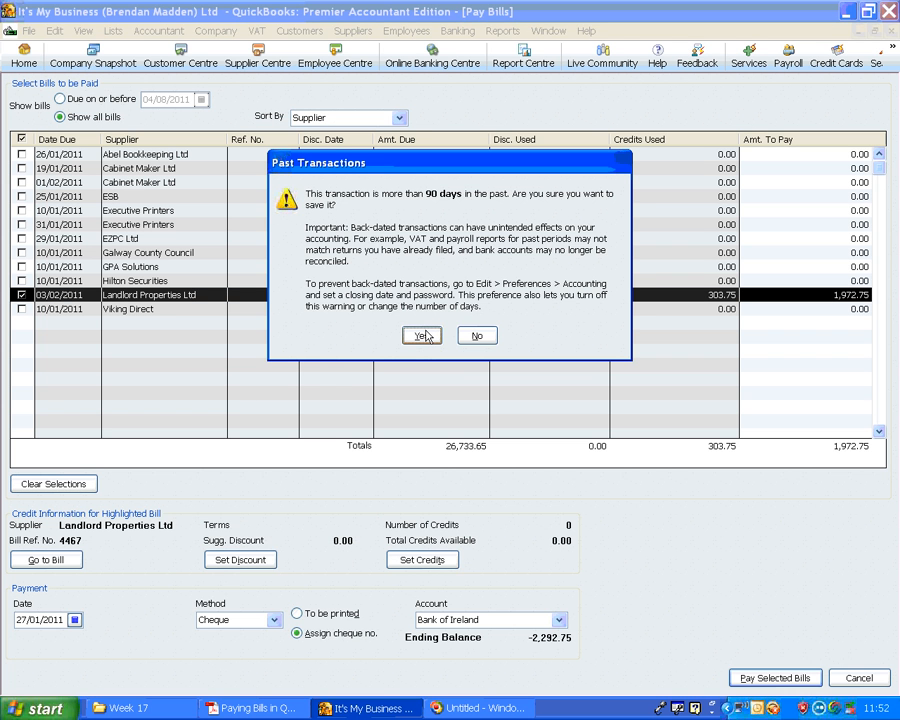
left_click(420, 336)
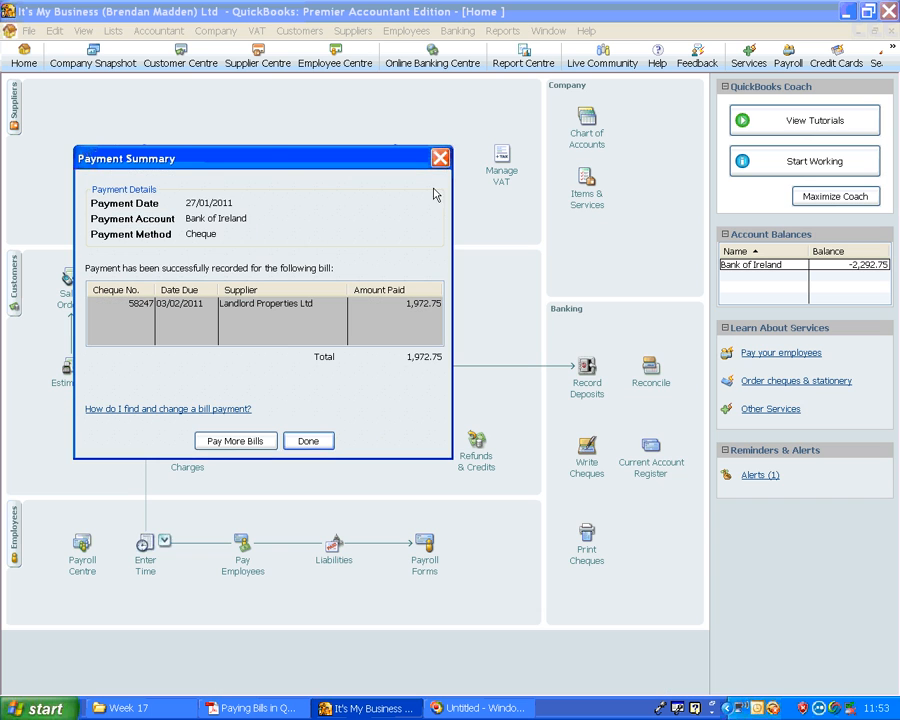
left_click(440, 159)
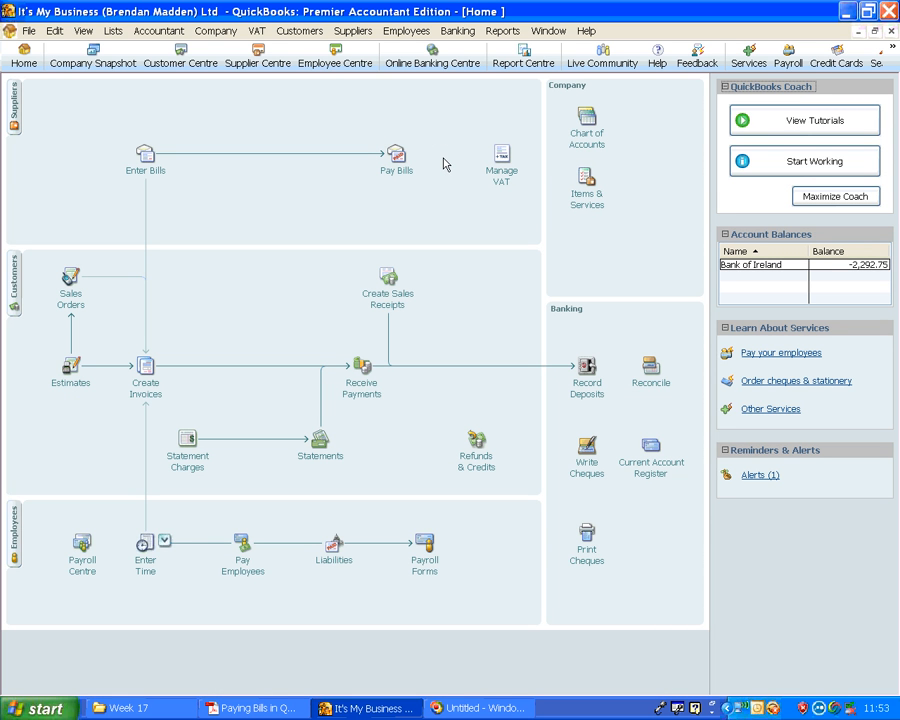
List the Bank of Ireland remittance advice forms available to print, dated from 01/01/2011
left_click(29, 31)
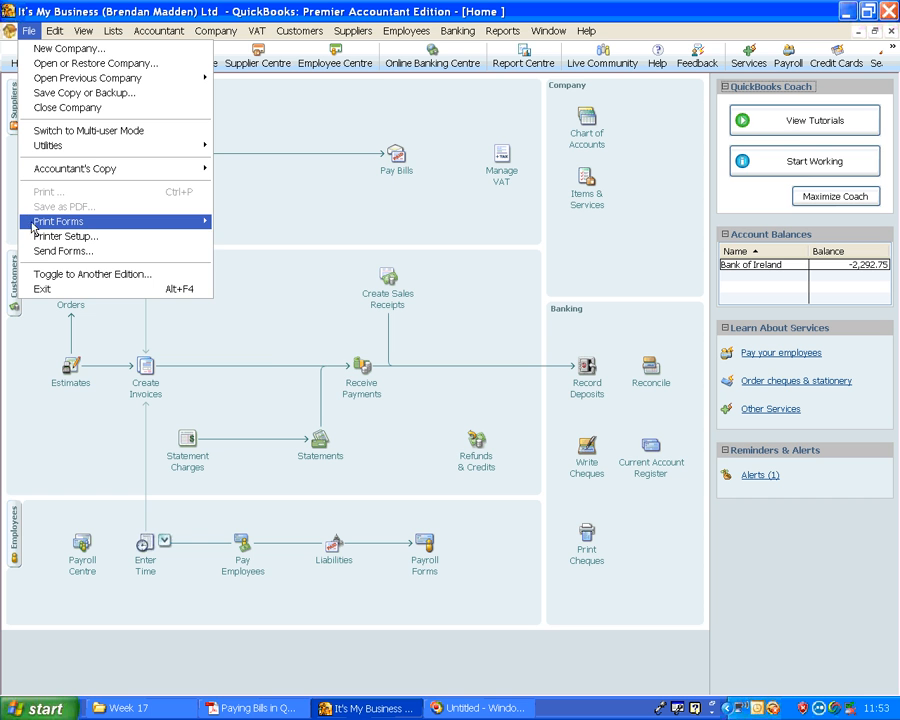
mouse_move(34, 230)
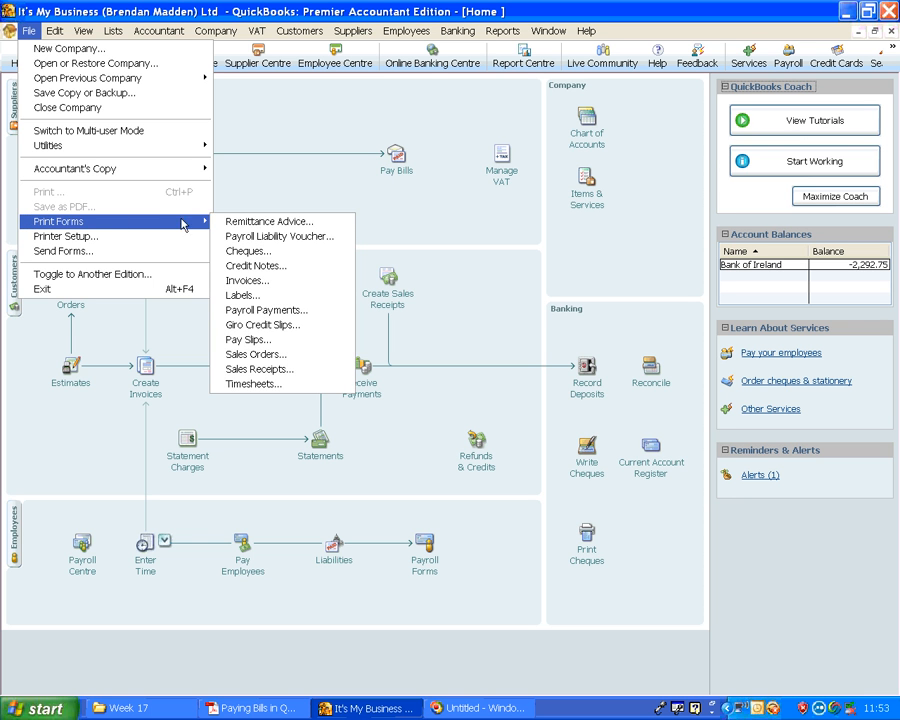
left_click(283, 222)
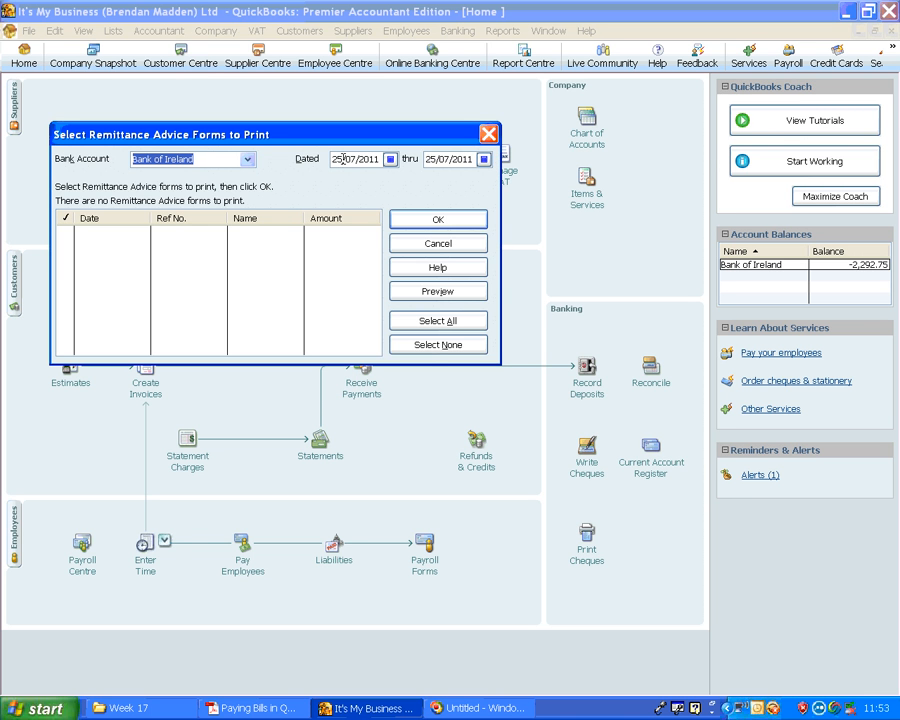
left_click_drag(333, 159, 378, 159)
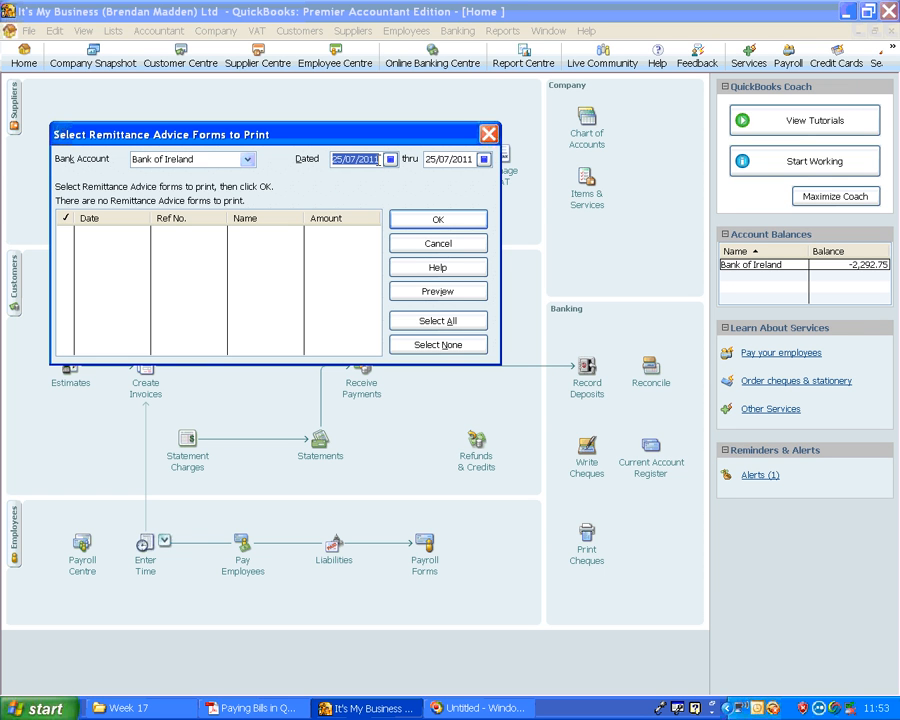
type("01/01/2011")
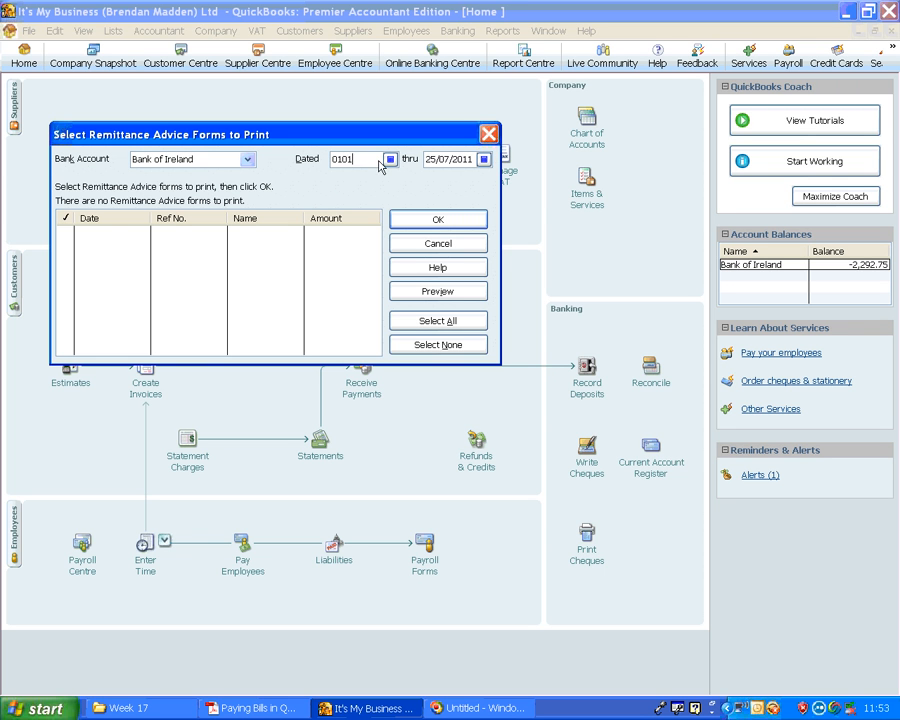
key("Tab")
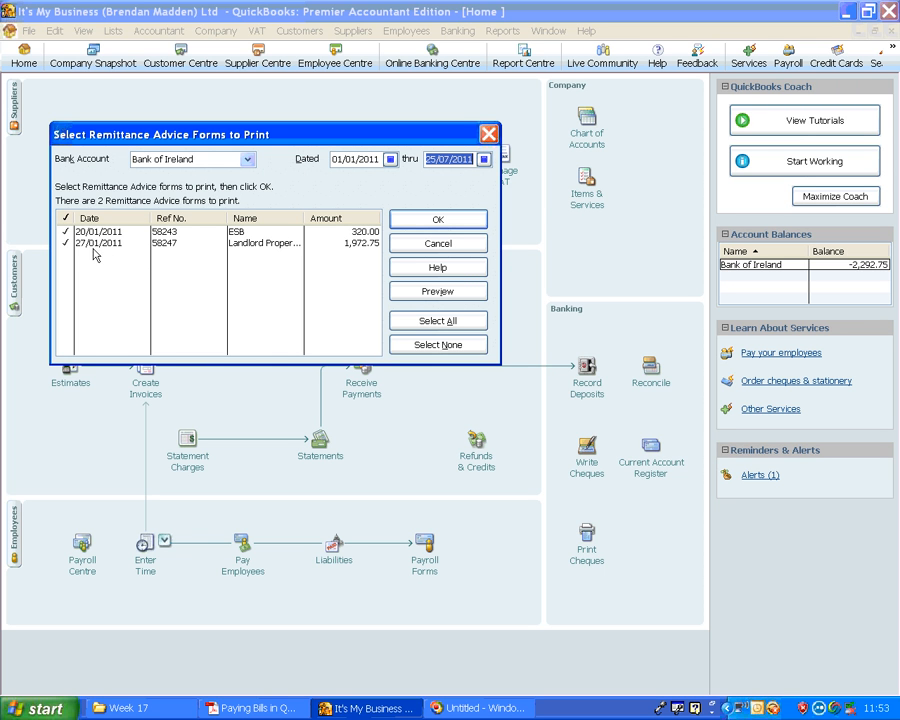
Preview the ESB and Landlord Properties Ltd remittance advices at enlarged size, and leave without printing them
left_click(459, 296)
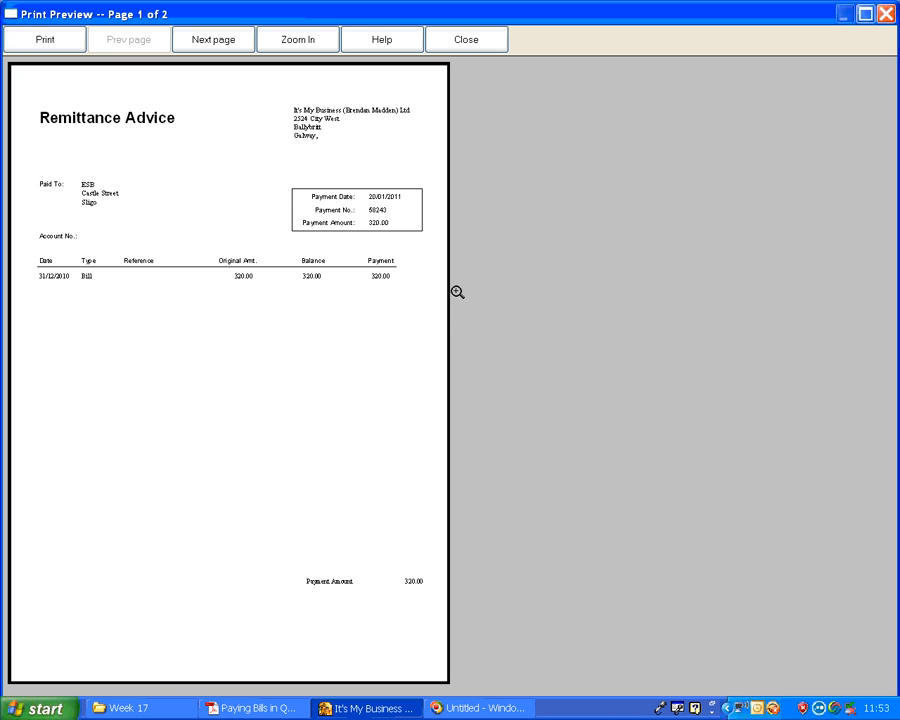
left_click(297, 46)
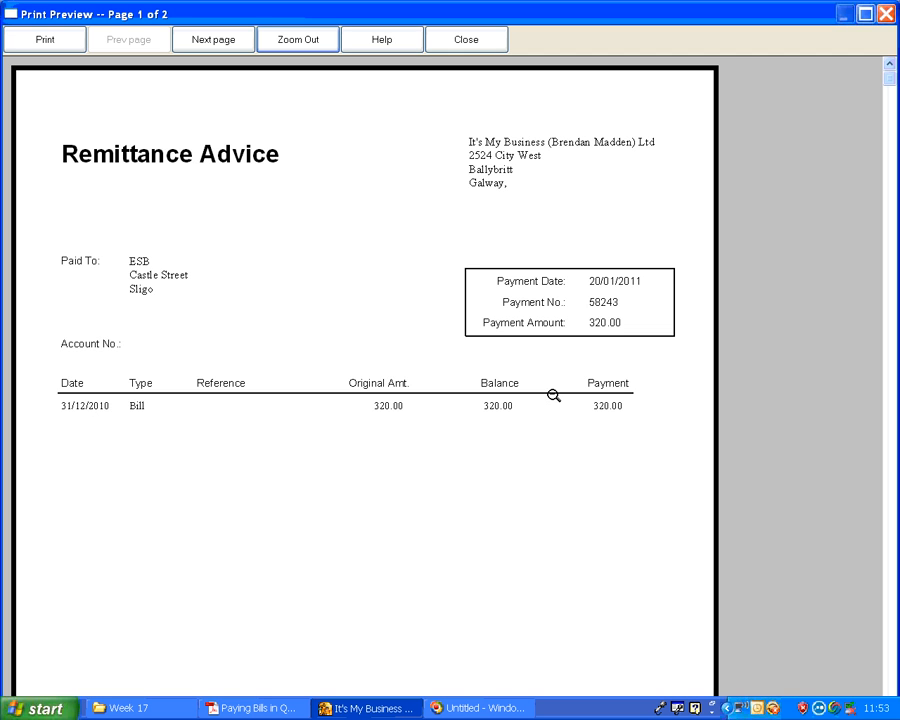
left_click(221, 42)
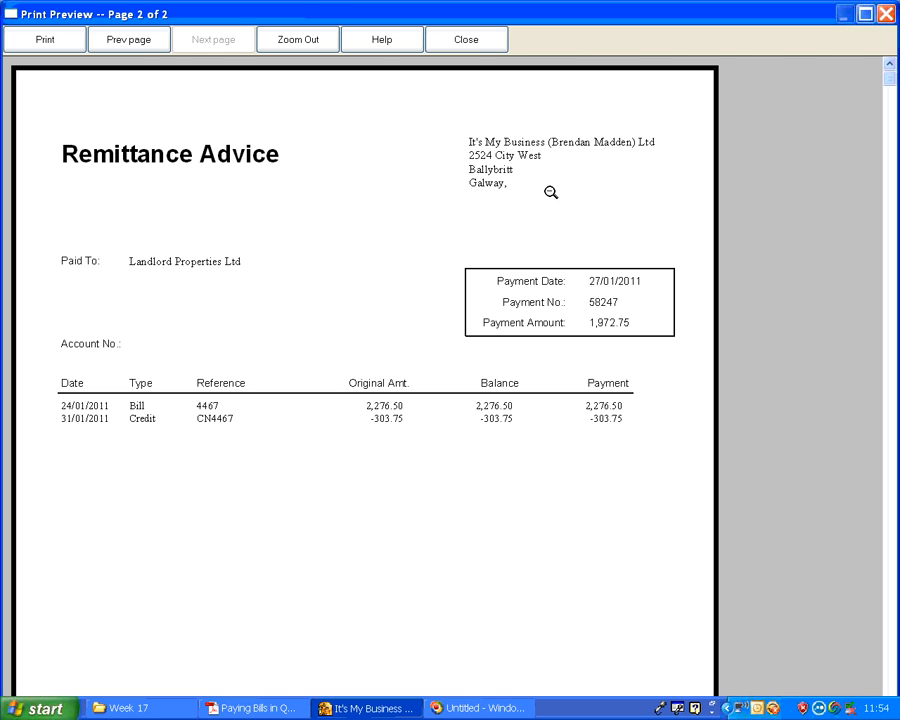
left_click(472, 43)
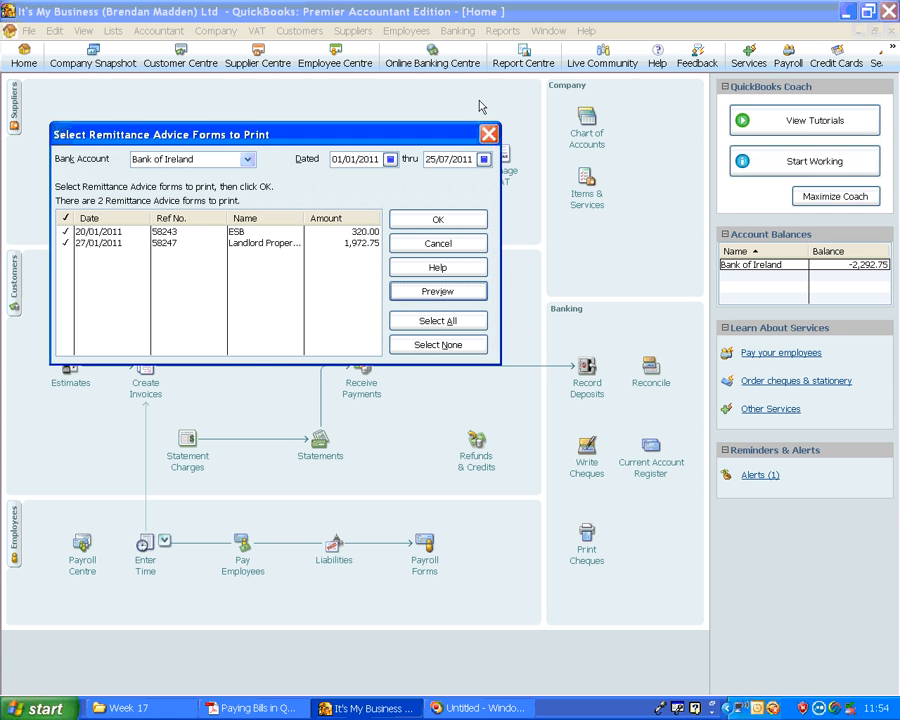
left_click(488, 133)
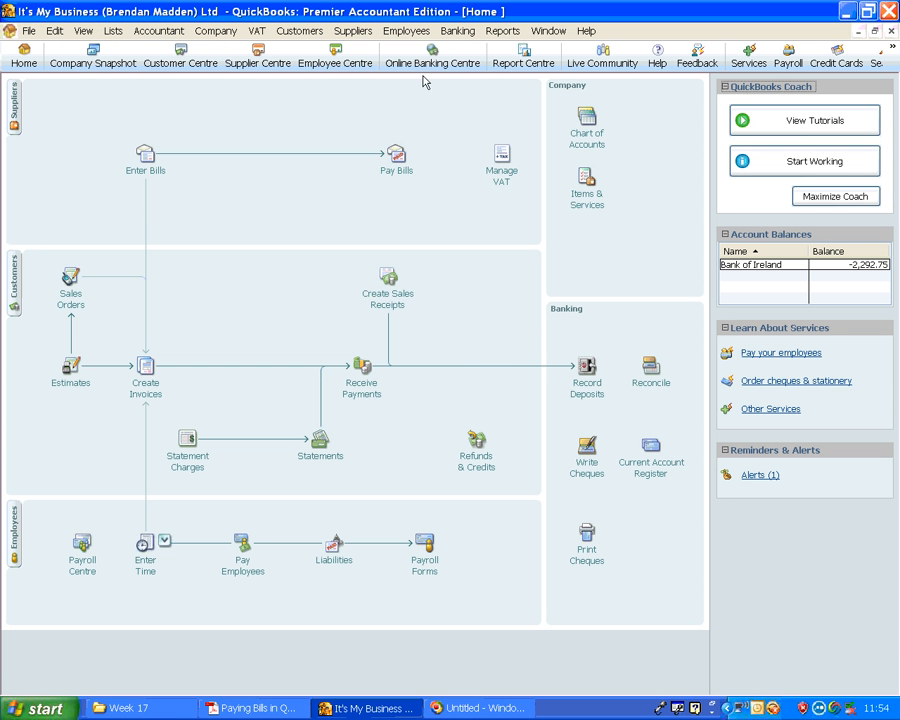
Reopen the list of unpaid supplier bills to record another payment
left_click(403, 157)
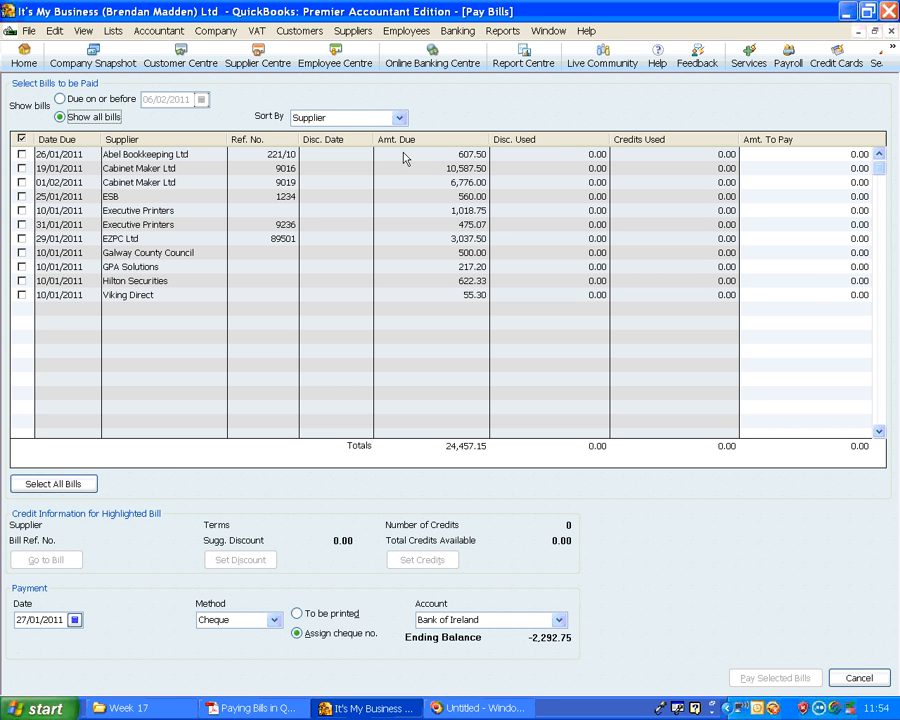